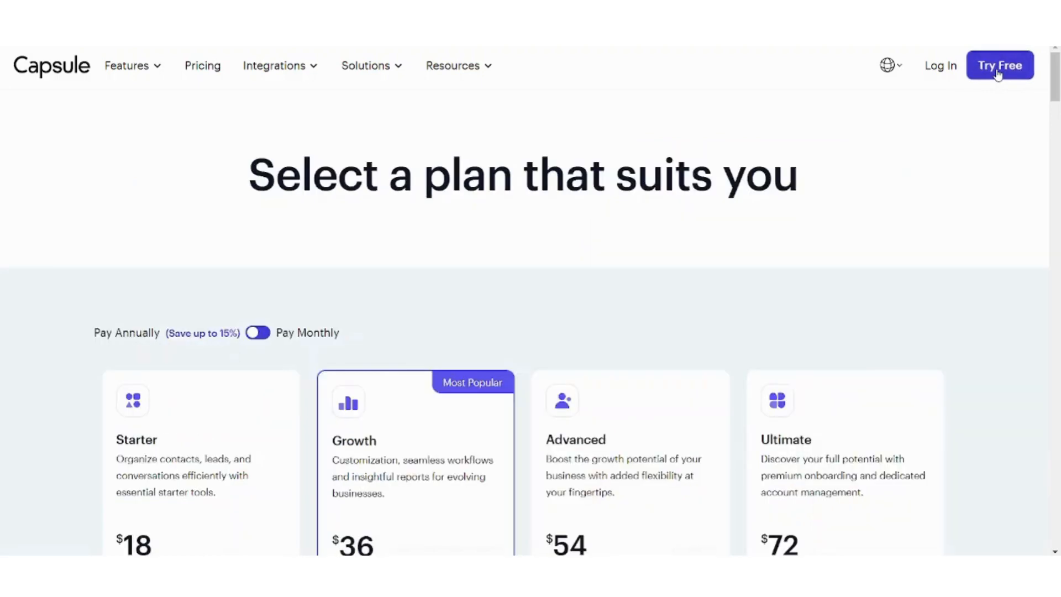
# Step: Review the pricing plans and start signing up for the Free plan using a Google Workspace account
pyautogui.scroll(-5, 861, 278)
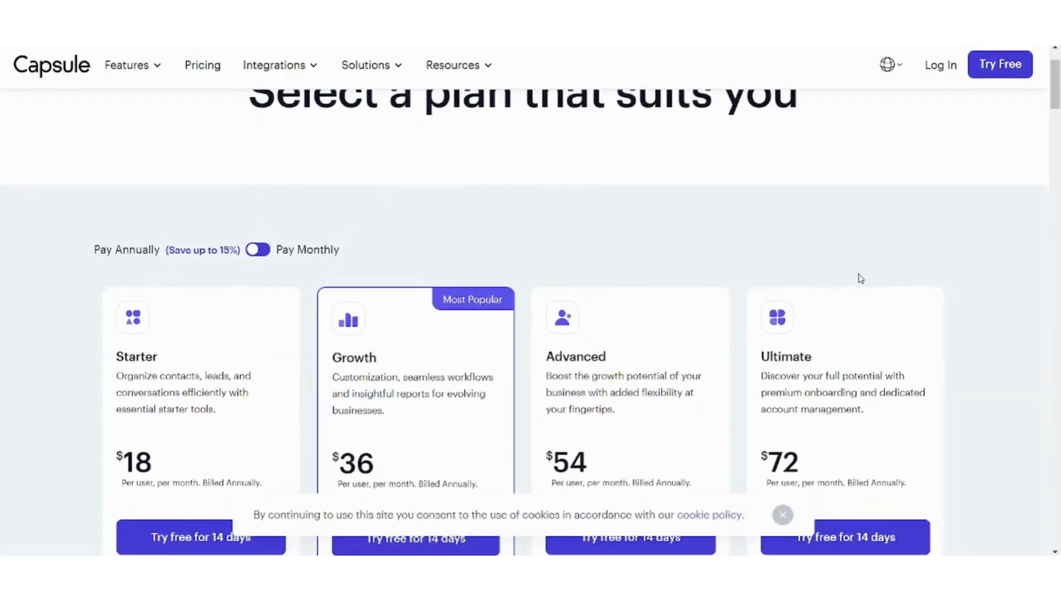
pyautogui.scroll(-5, 861, 278)
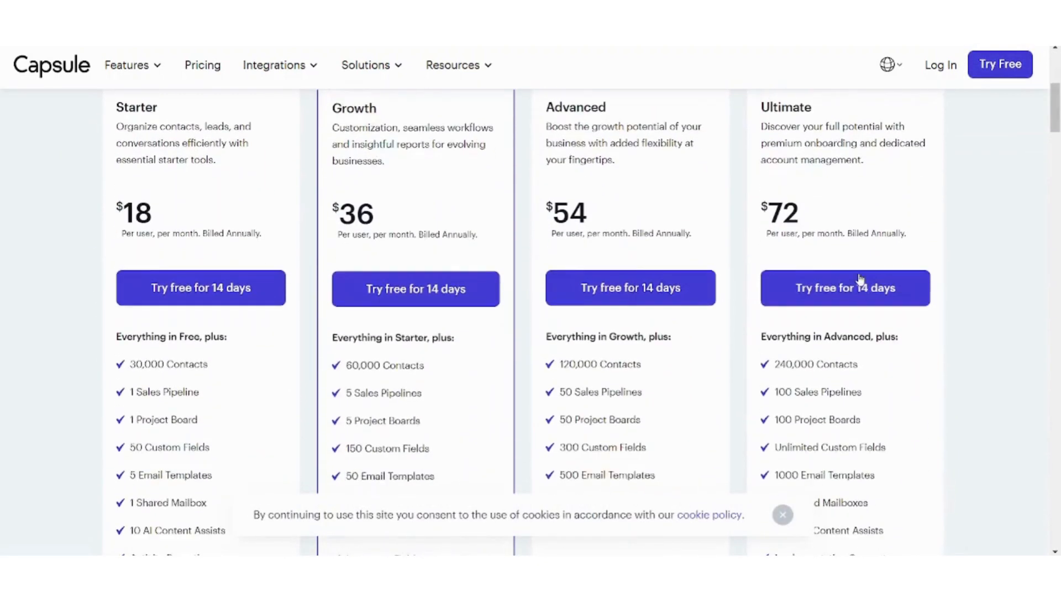
pyautogui.scroll(-2, 860, 278)
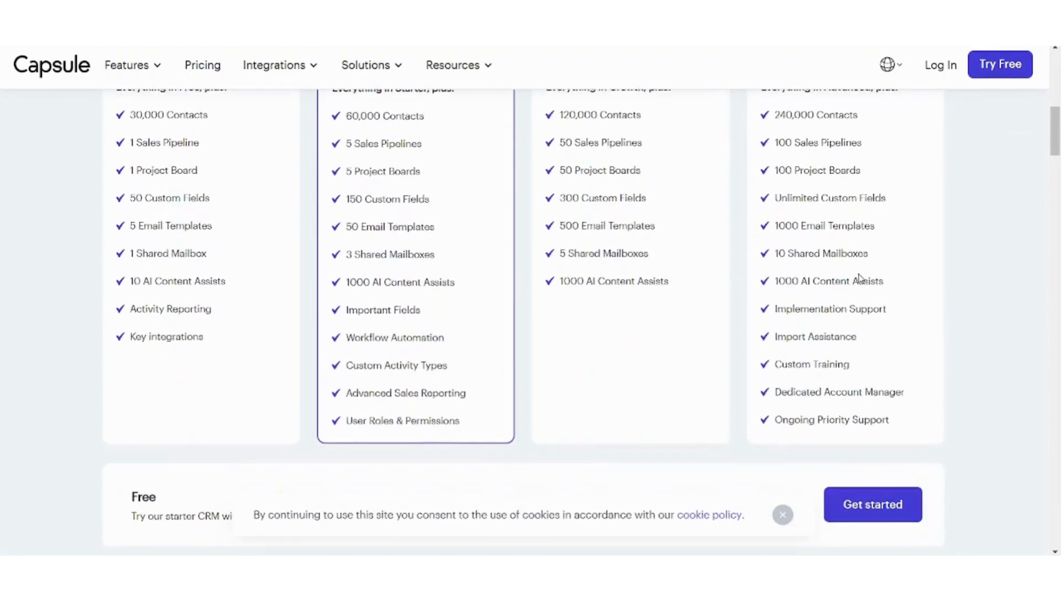
pyautogui.scroll(-1, 861, 278)
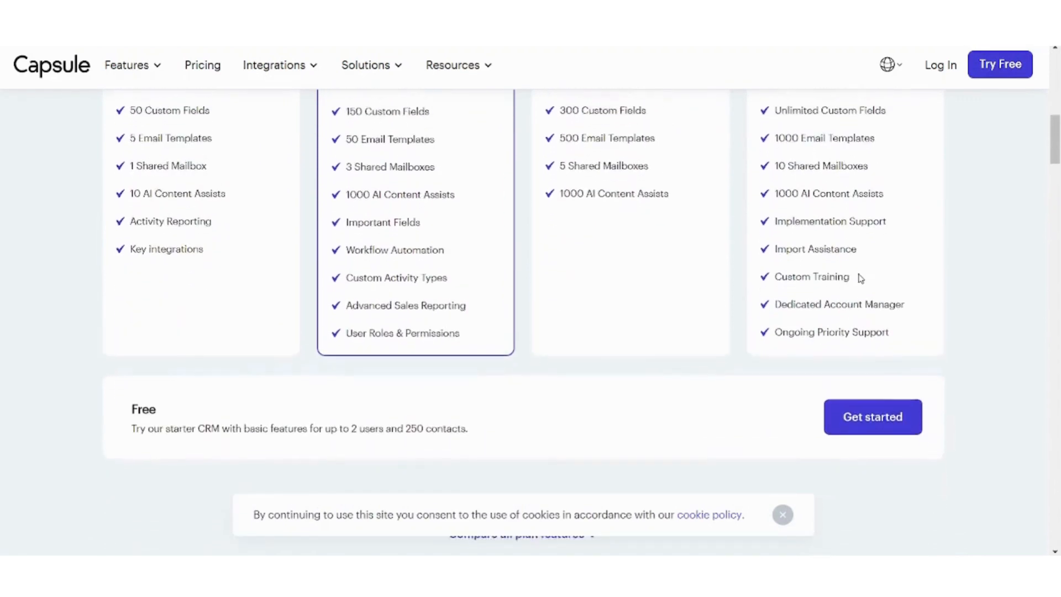
pyautogui.scroll(1, 861, 278)
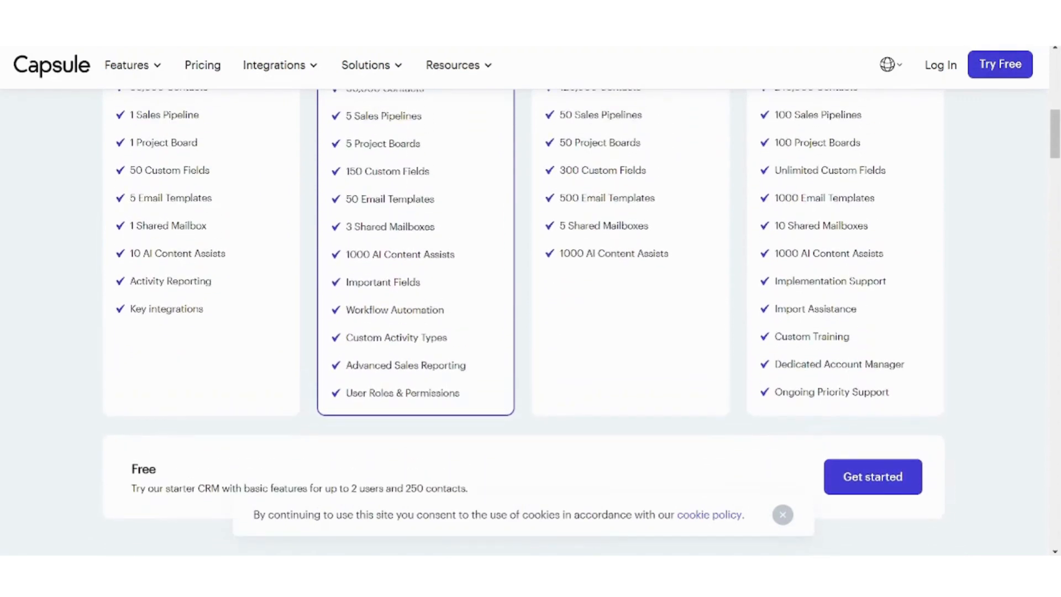
pyautogui.click(893, 482)
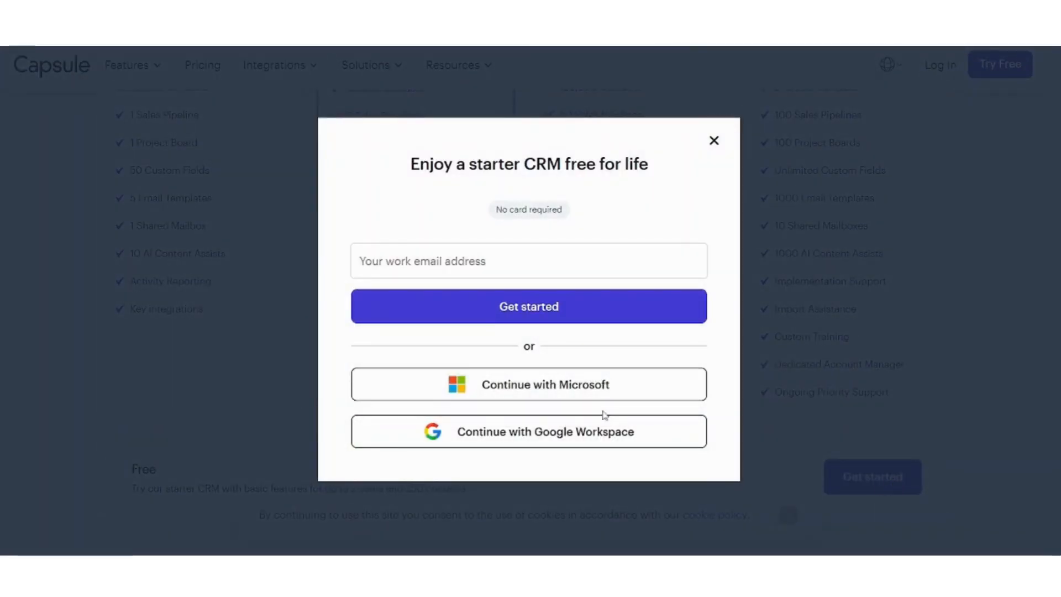
pyautogui.click(558, 431)
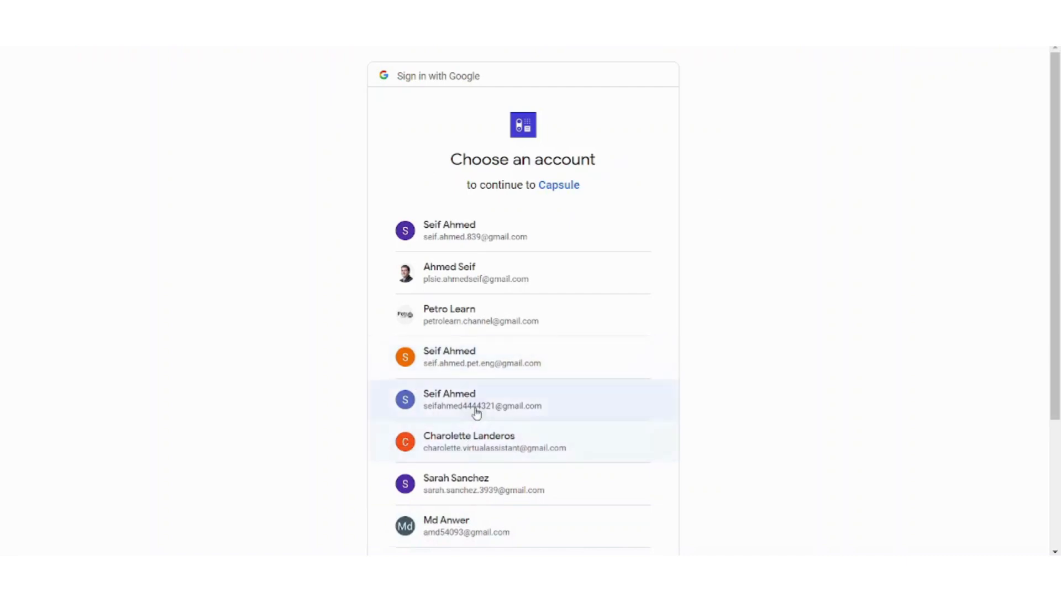
pyautogui.click(477, 406)
# Step: Enter My Organization as the organization name, accept the customer terms and privacy policy, and continue the registration
pyautogui.scroll(-1, 477, 412)
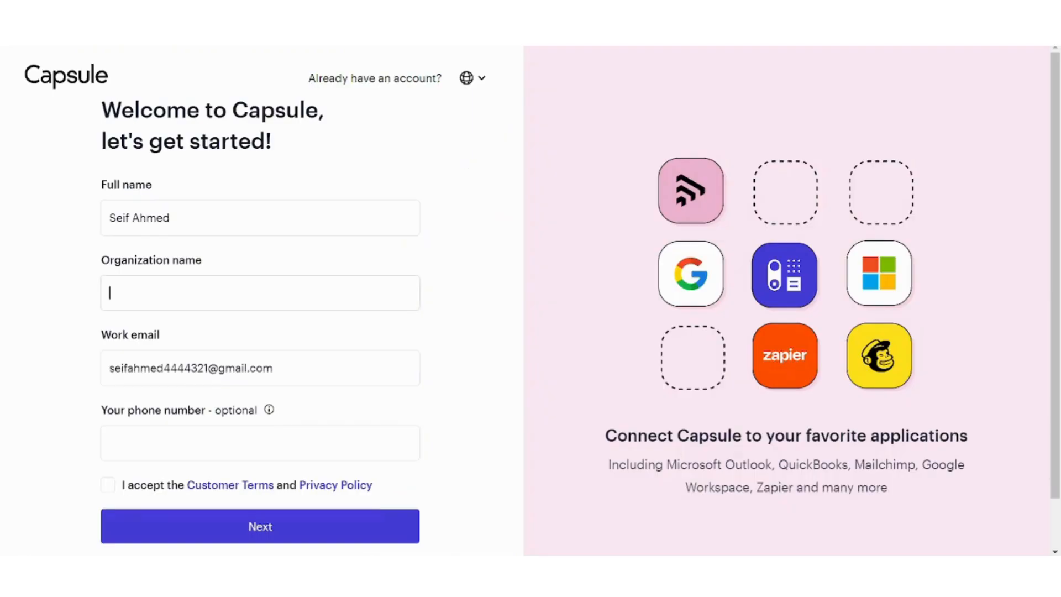
pyautogui.click(153, 301)
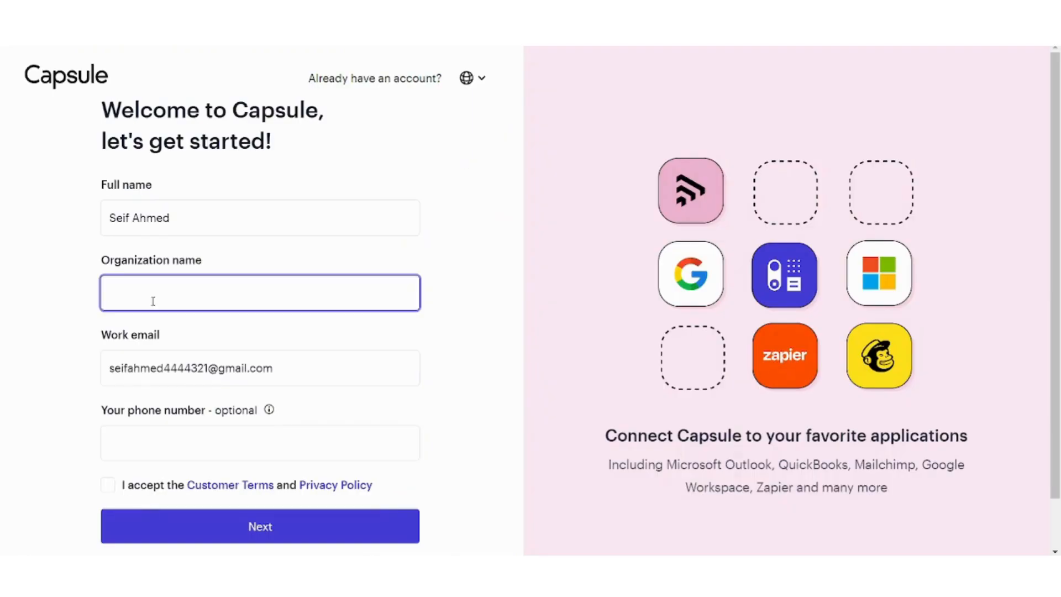
pyautogui.write('My Organization')
pyautogui.click(12, 391)
pyautogui.click(166, 457)
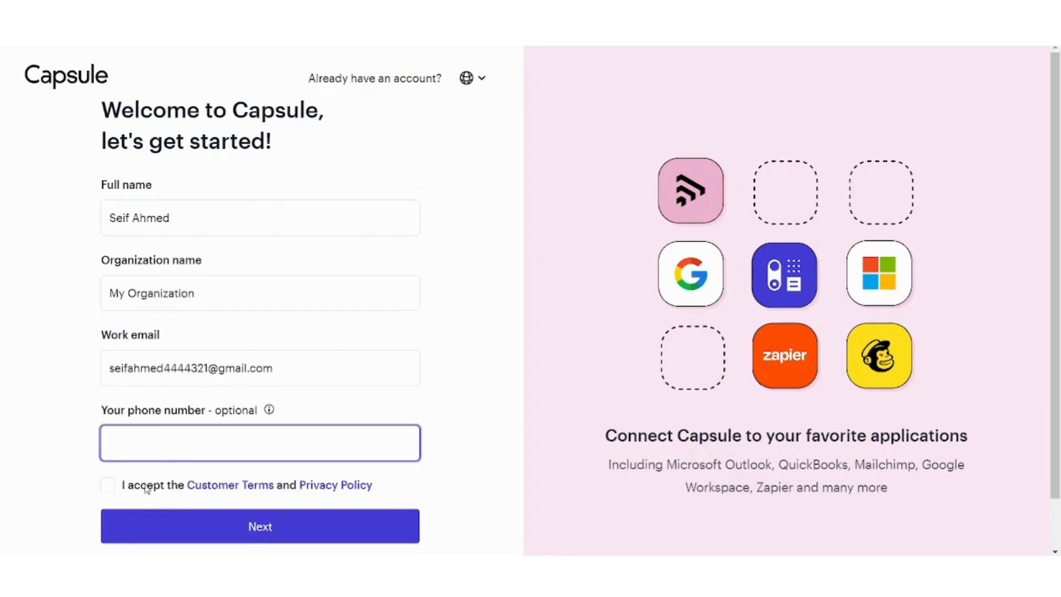
pyautogui.click(111, 489)
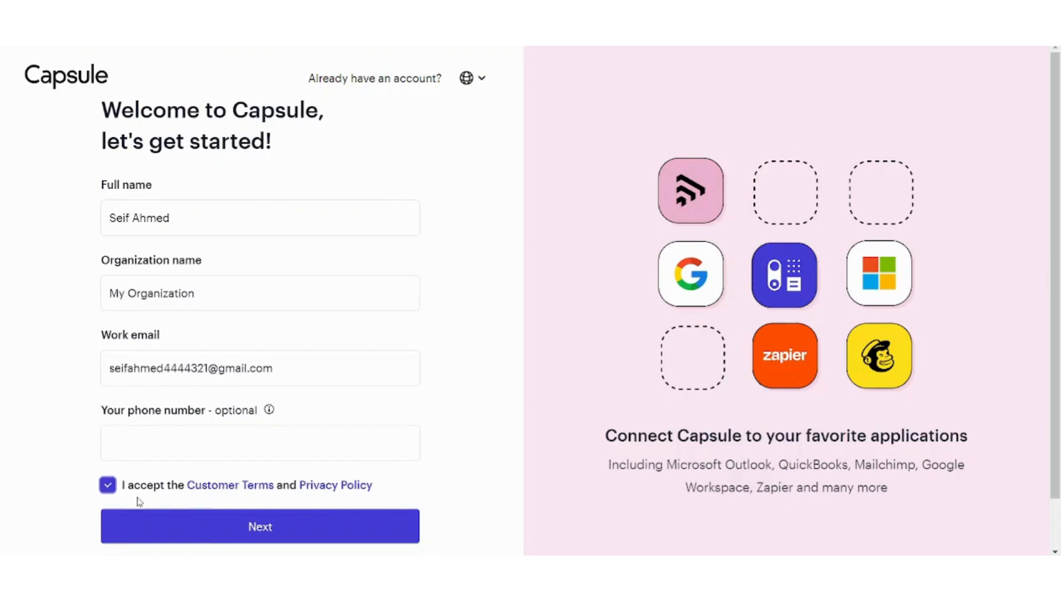
pyautogui.click(195, 529)
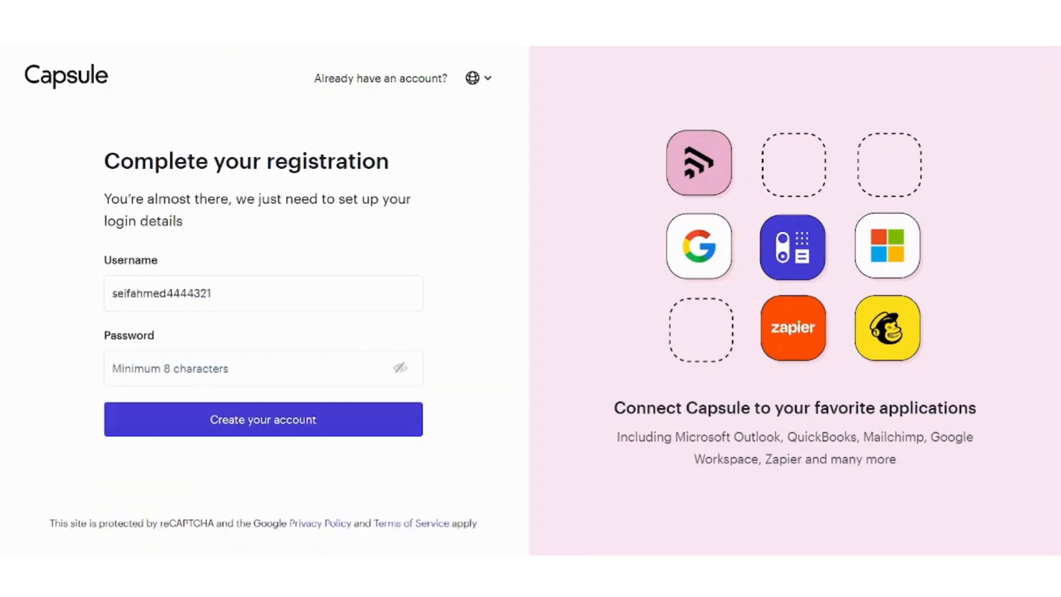
# Step: Enter a password for the new login and create the account
pyautogui.click(132, 354)
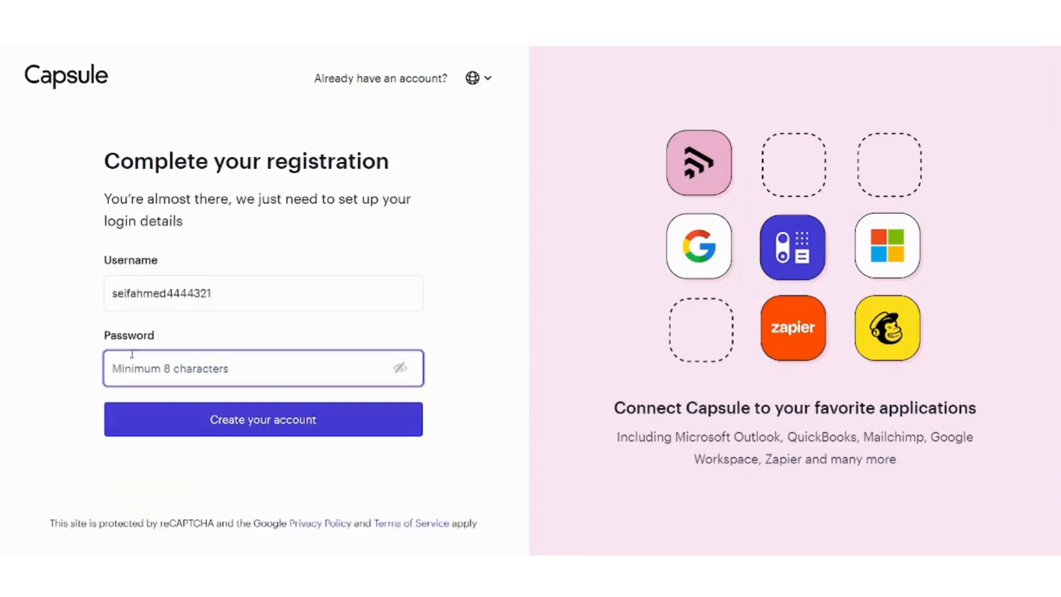
pyautogui.write('••')
pyautogui.click(206, 418)
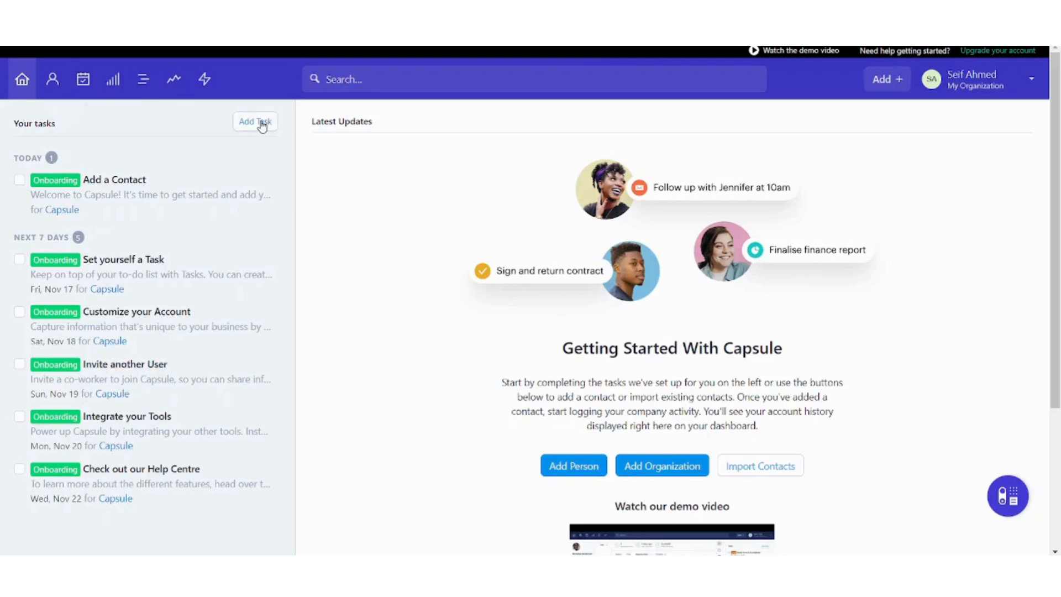
# Step: Mark the "Add a Contact" onboarding task as completed
pyautogui.click(19, 182)
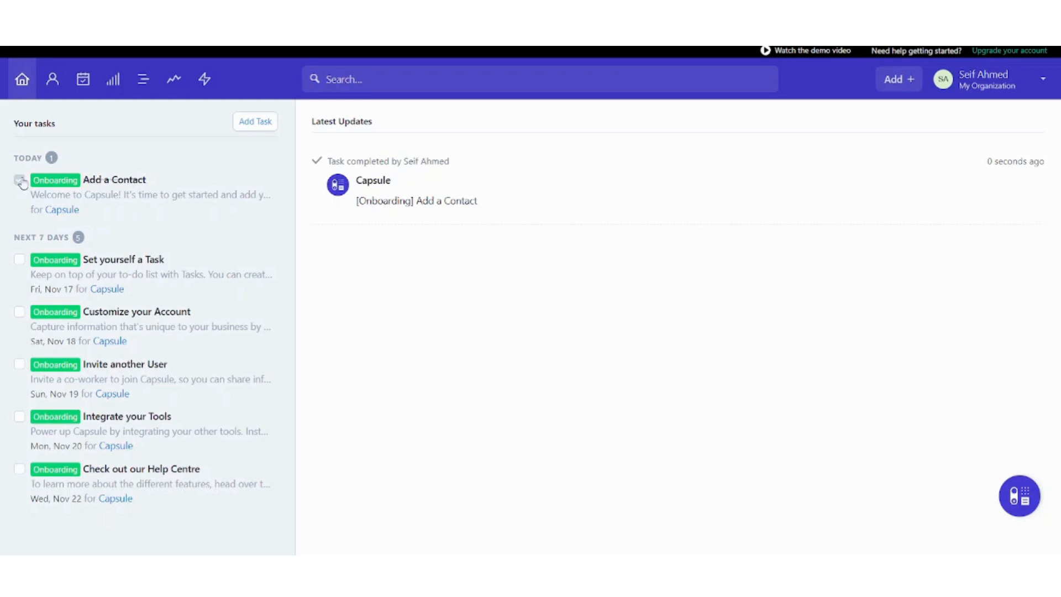
# Step: Look through the People & Organizations, Calendar & Tasks, Sales Pipeline, Projects, Reports and Workflow Automations sections, postponing the pipeline introduction
pyautogui.click(53, 81)
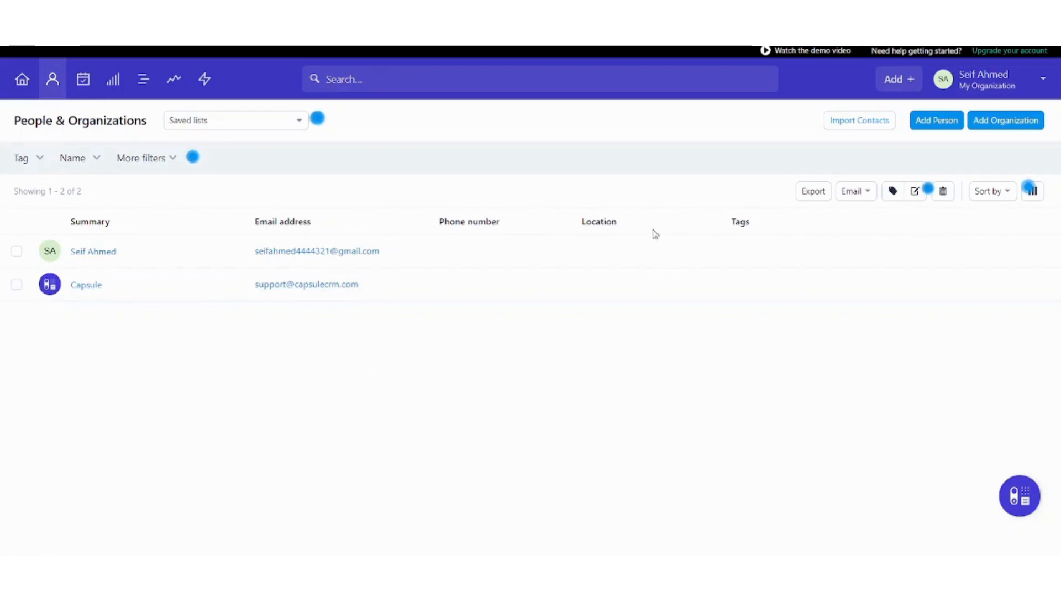
pyautogui.click(83, 87)
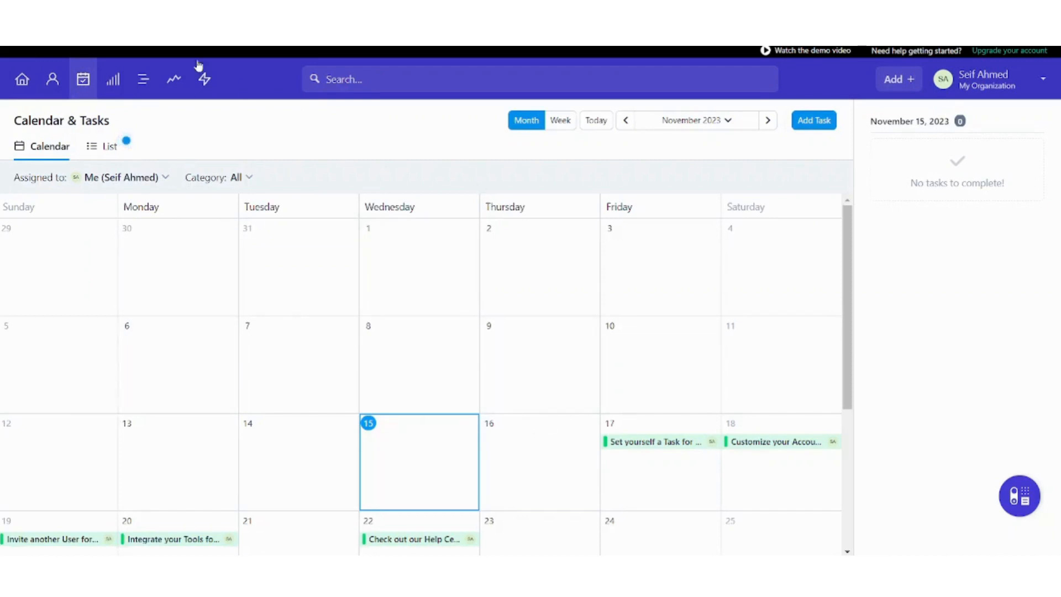
pyautogui.click(114, 80)
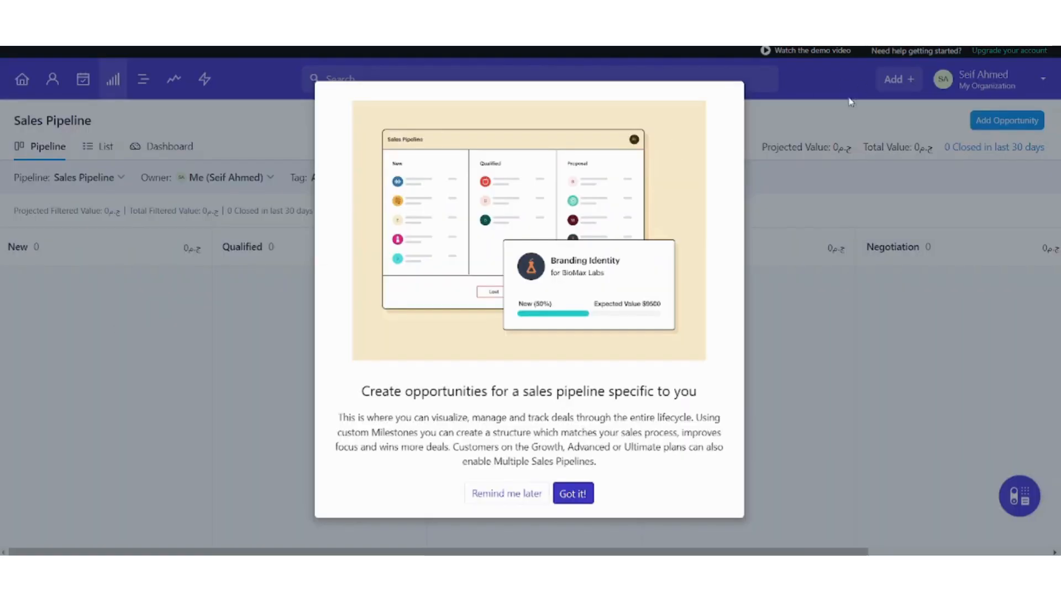
pyautogui.click(506, 493)
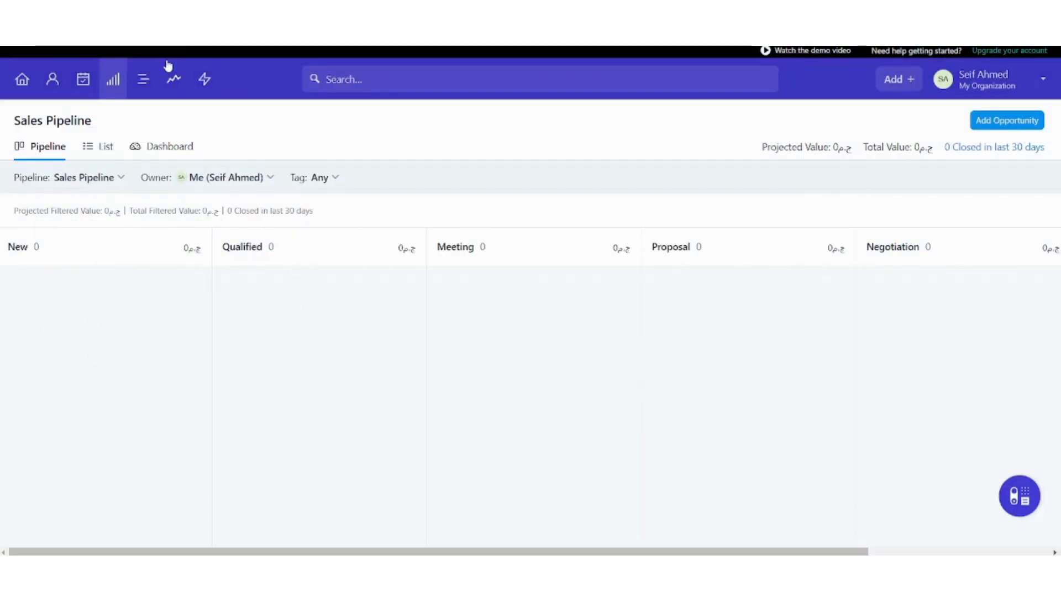
pyautogui.click(144, 81)
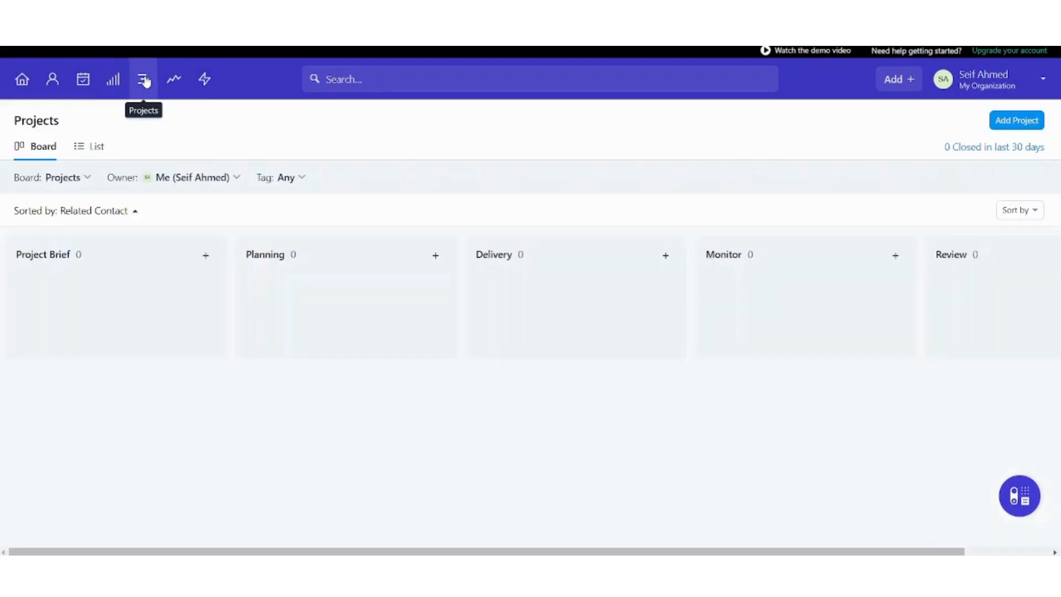
pyautogui.click(174, 78)
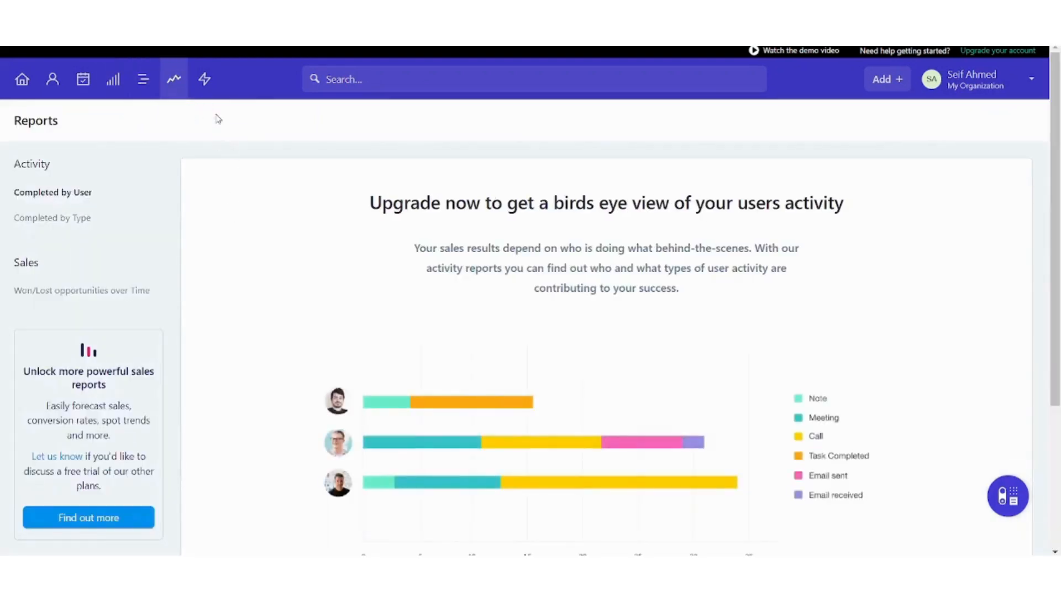
pyautogui.click(216, 92)
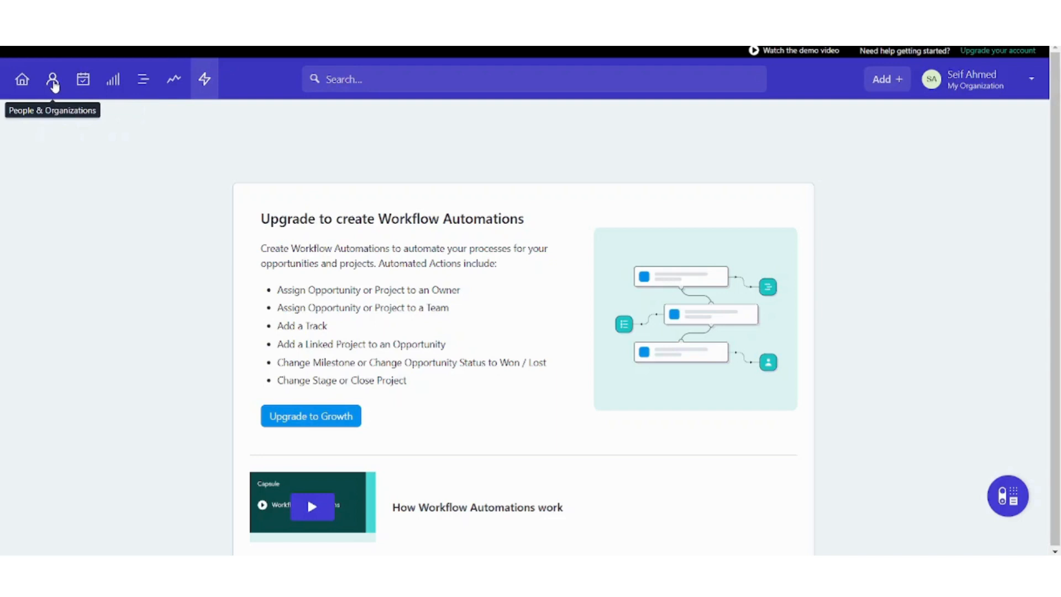
# Step: View the blank new person form in People & Organizations
pyautogui.click(53, 80)
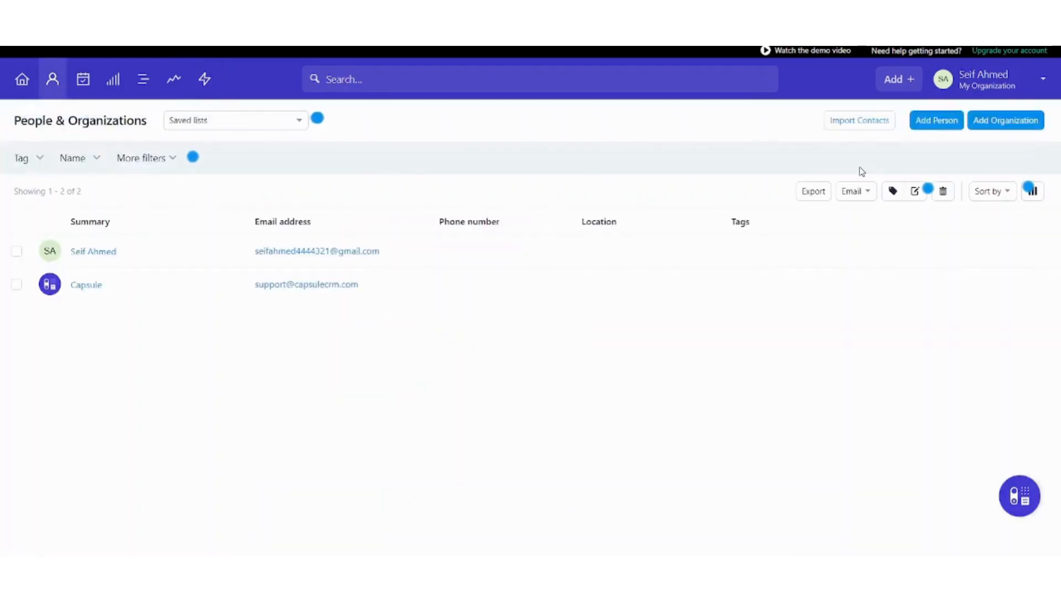
pyautogui.click(943, 124)
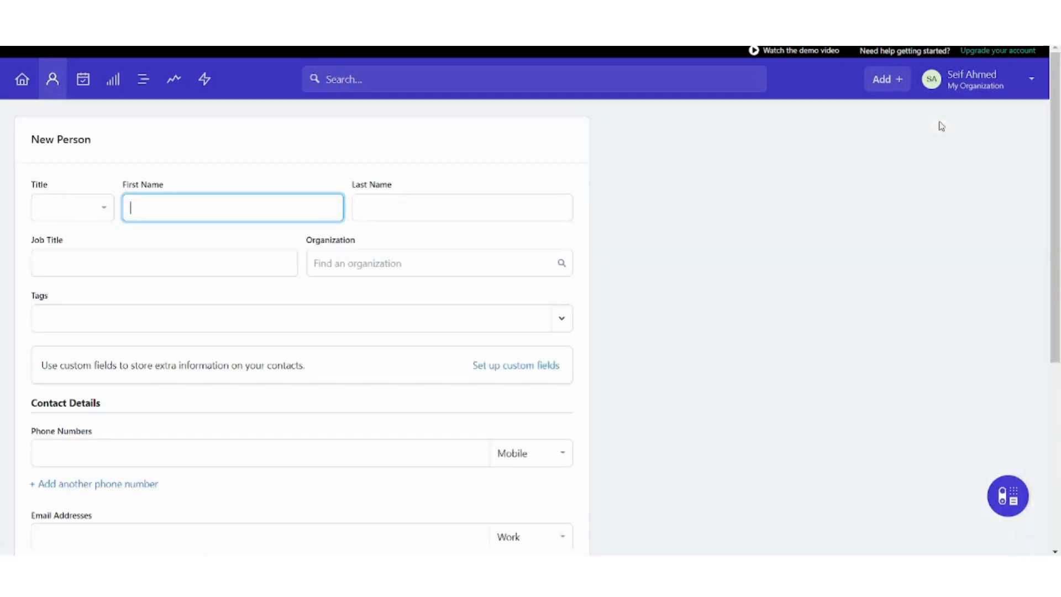
# Step: Add a new organization named "My organization" to the contacts and save it without contact details
pyautogui.click(53, 81)
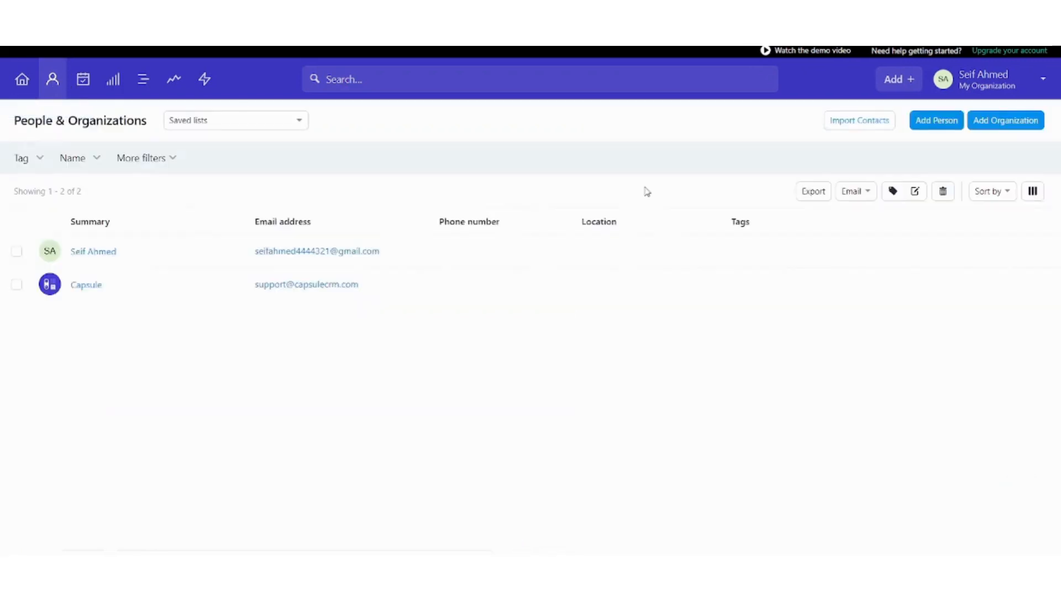
pyautogui.click(1013, 122)
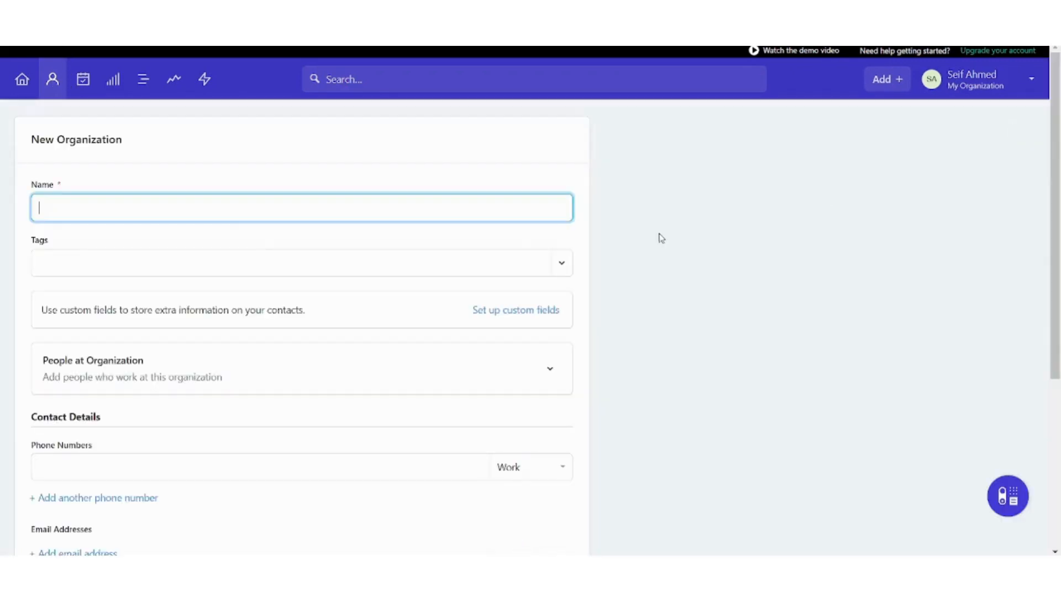
pyautogui.write('My organization')
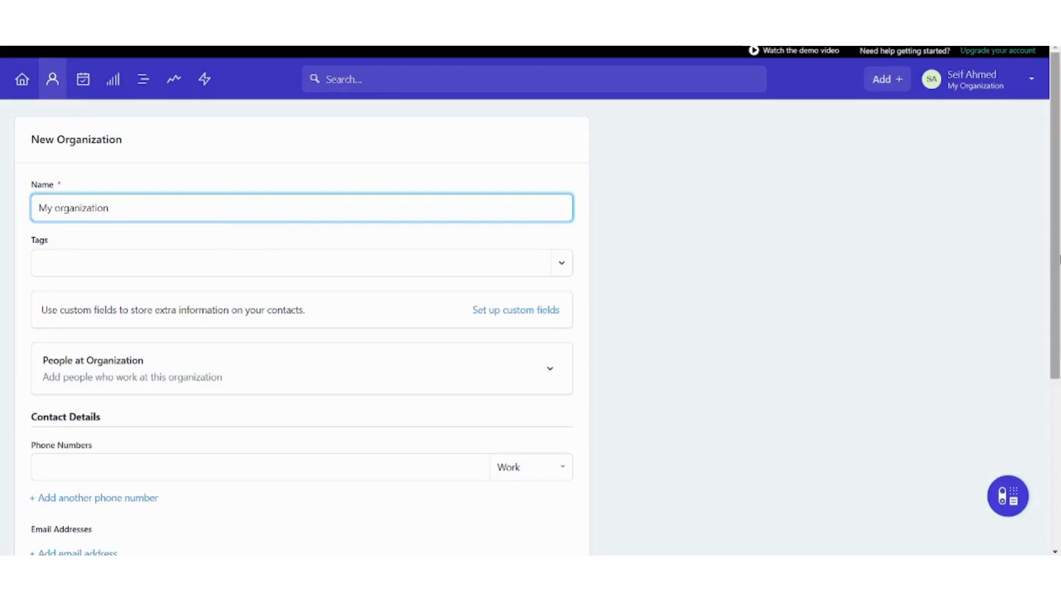
pyautogui.moveTo(1059, 261); pyautogui.dragTo(1060, 357)
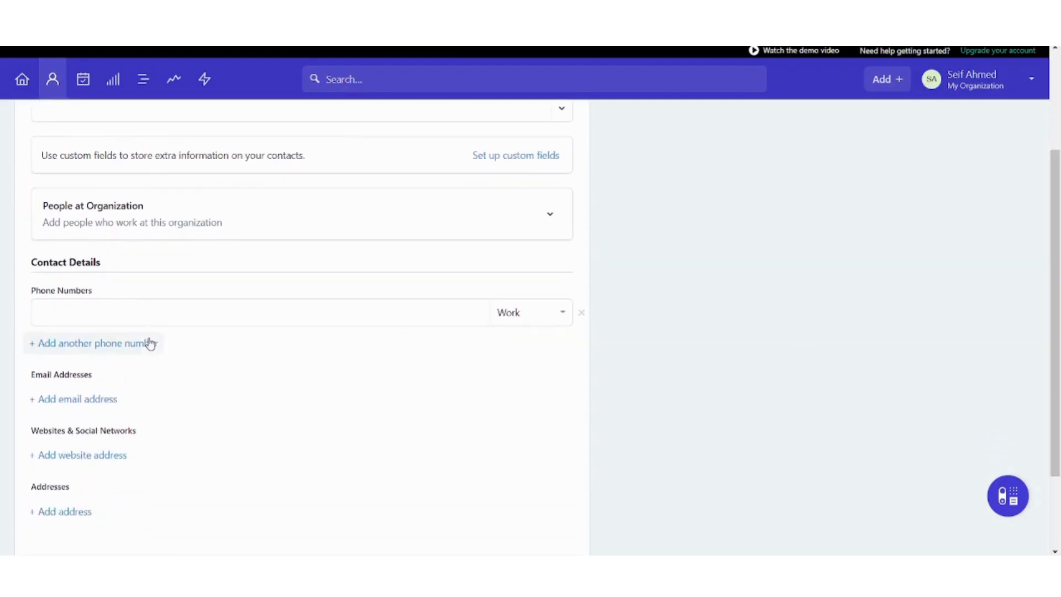
pyautogui.scroll(-2, 409, 306)
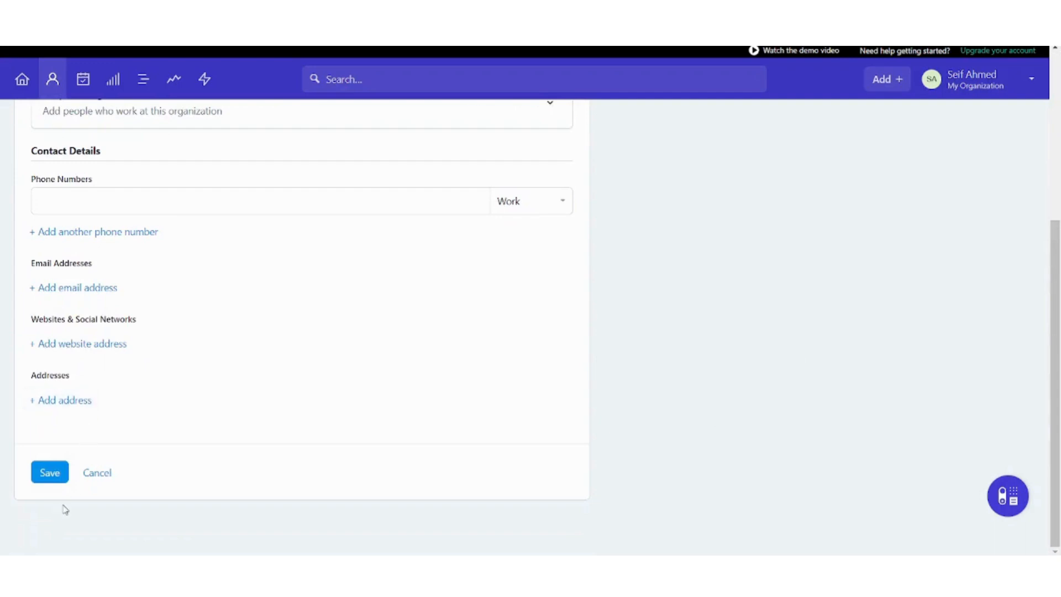
pyautogui.click(55, 478)
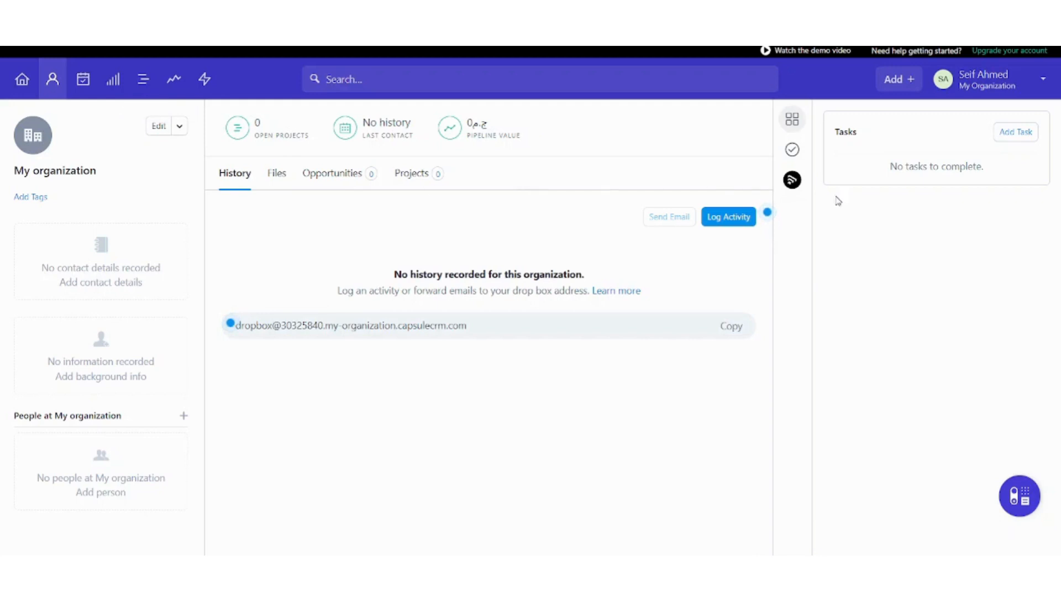
# Step: Start a new person record with the title Mr and enter the contact's first and last names
pyautogui.click(53, 80)
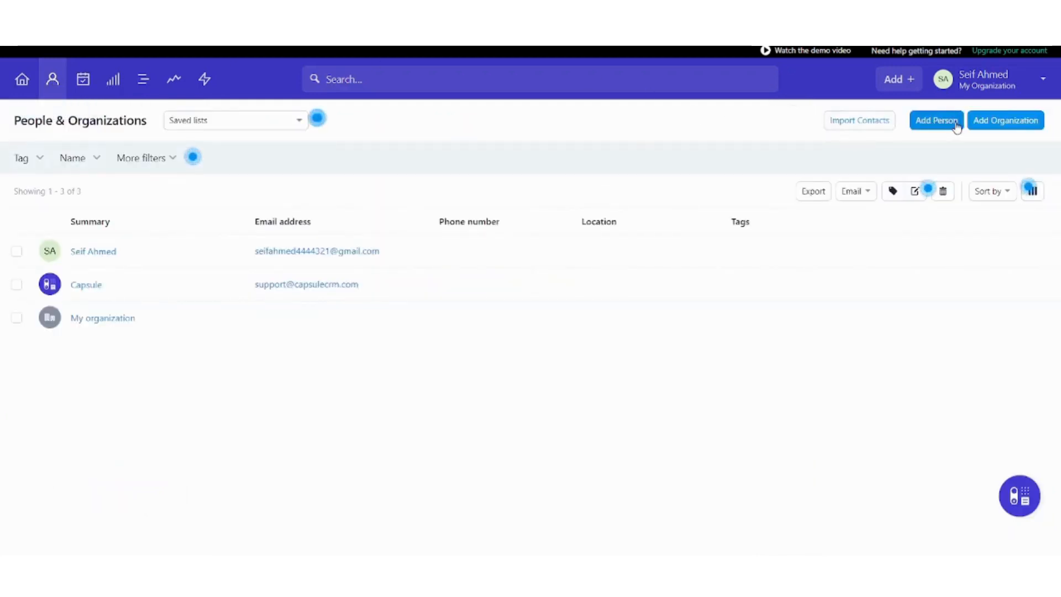
pyautogui.click(944, 122)
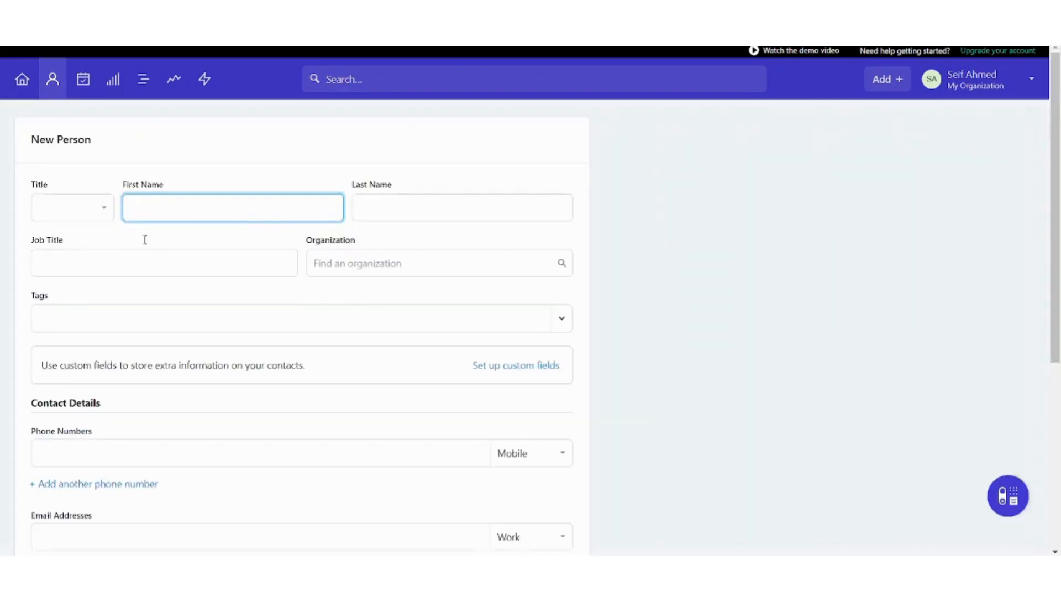
pyautogui.click(87, 208)
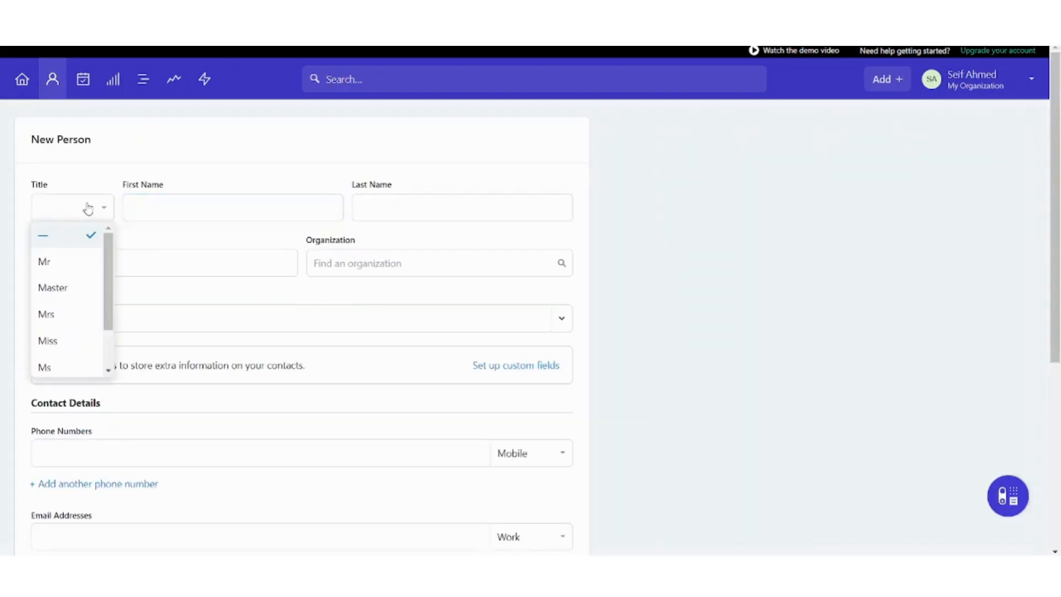
pyautogui.click(78, 262)
pyautogui.click(156, 211)
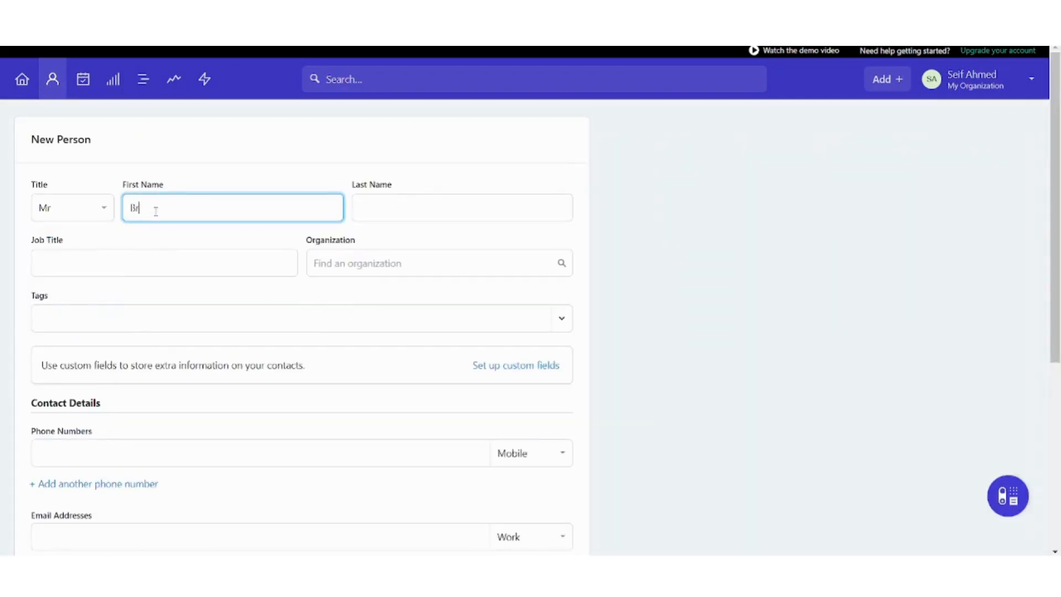
pyautogui.click(391, 211)
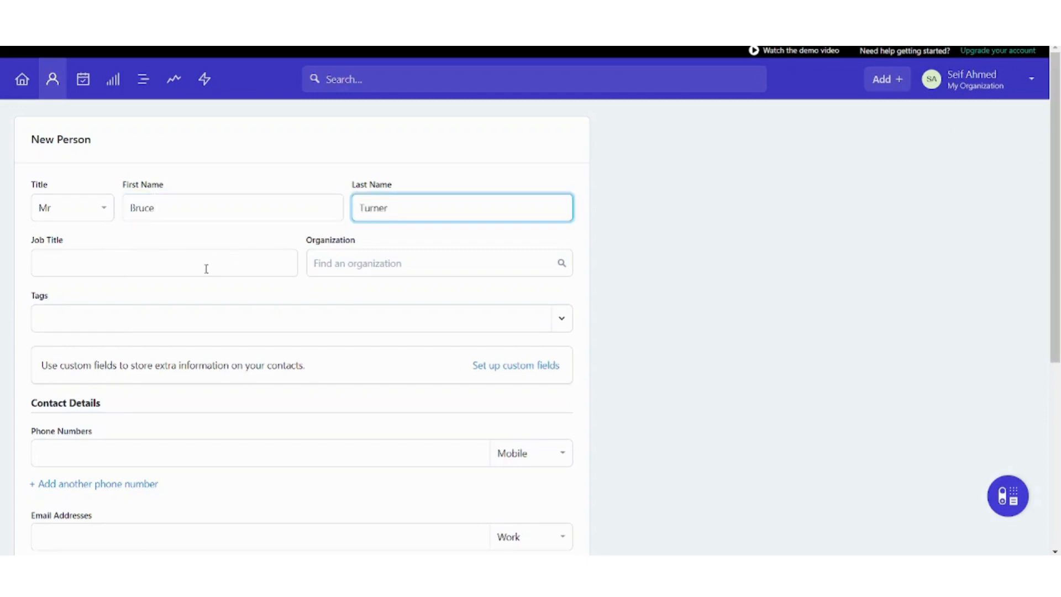
# Step: Set the person's job title to Engineer, link them to the existing "My organization", and save the contact
pyautogui.click(170, 273)
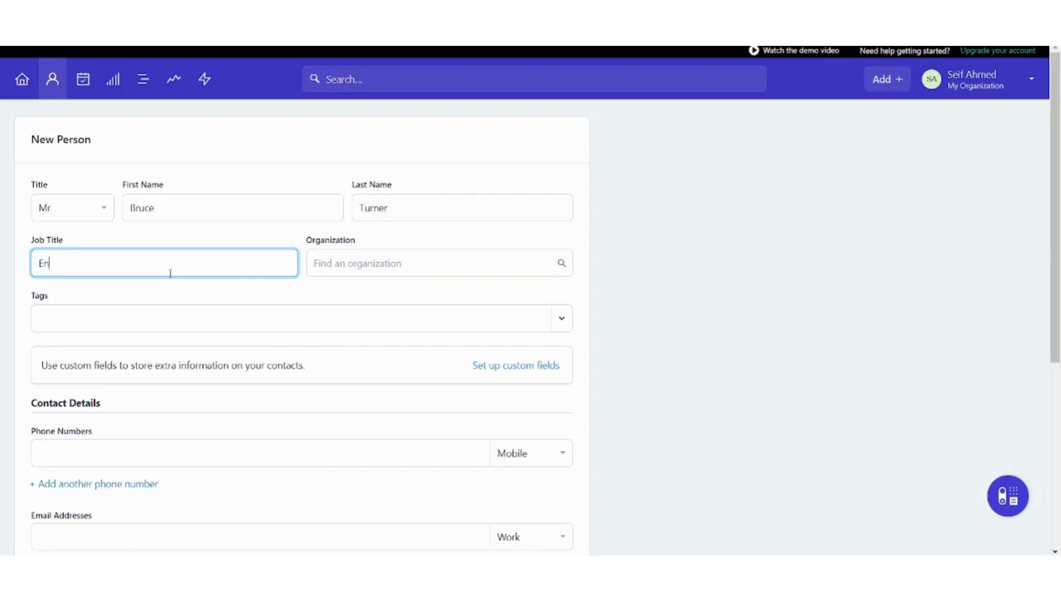
pyautogui.click(325, 274)
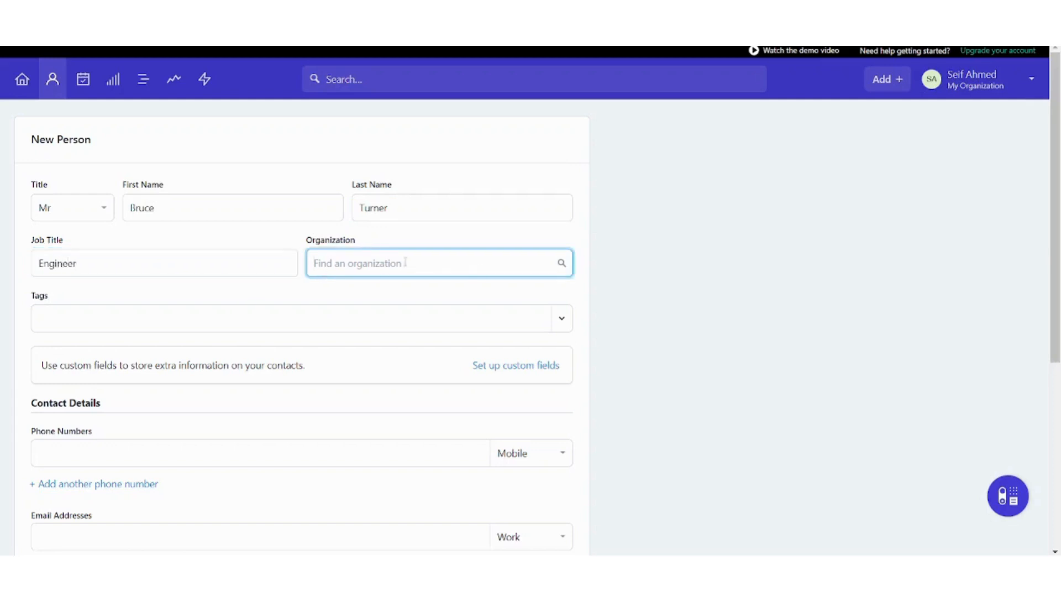
pyautogui.write('My')
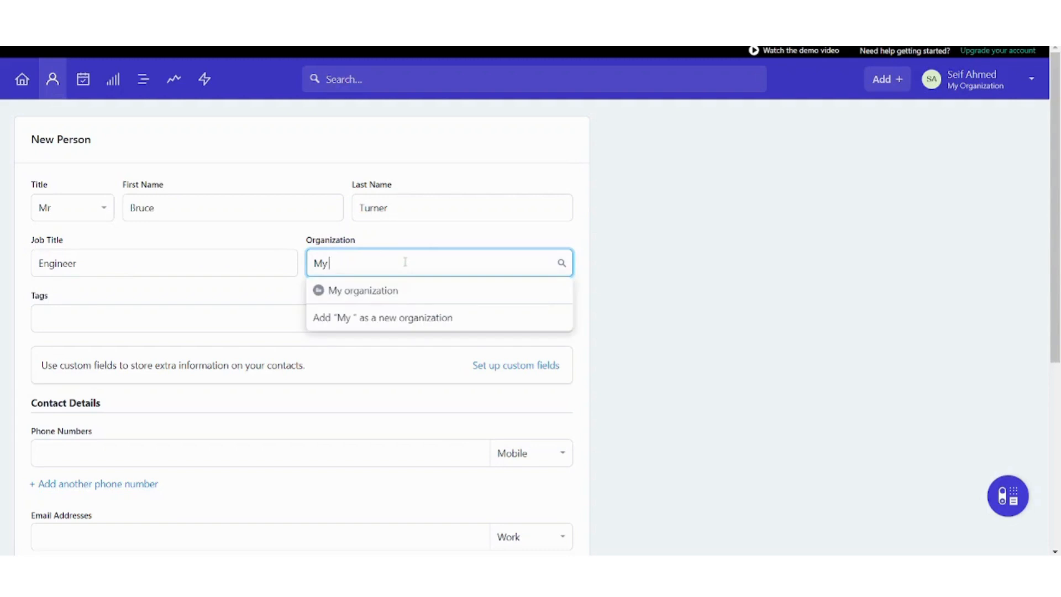
pyautogui.click(398, 293)
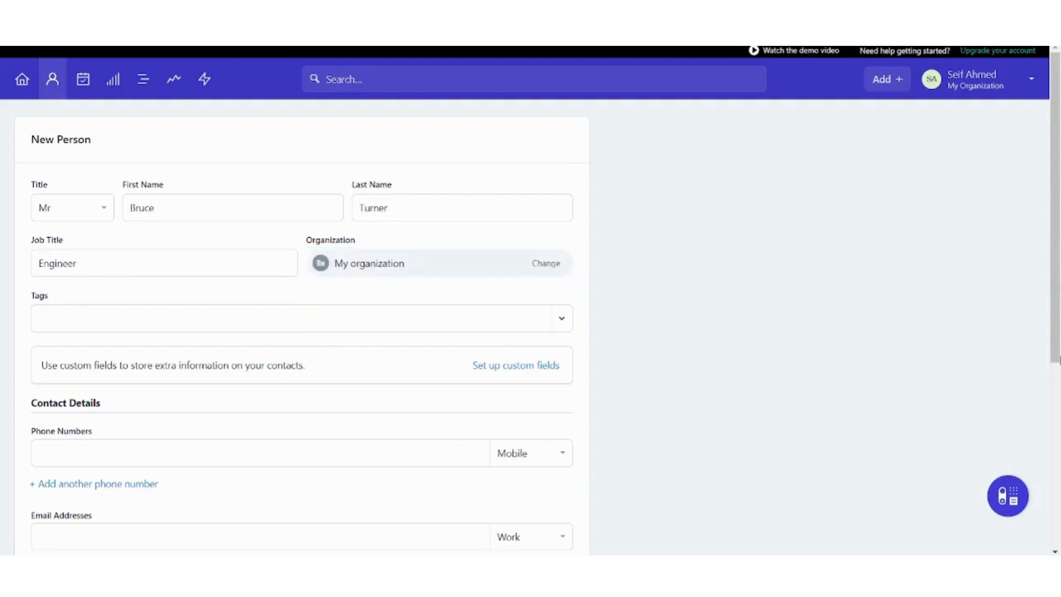
pyautogui.scroll(-3, 687, 447)
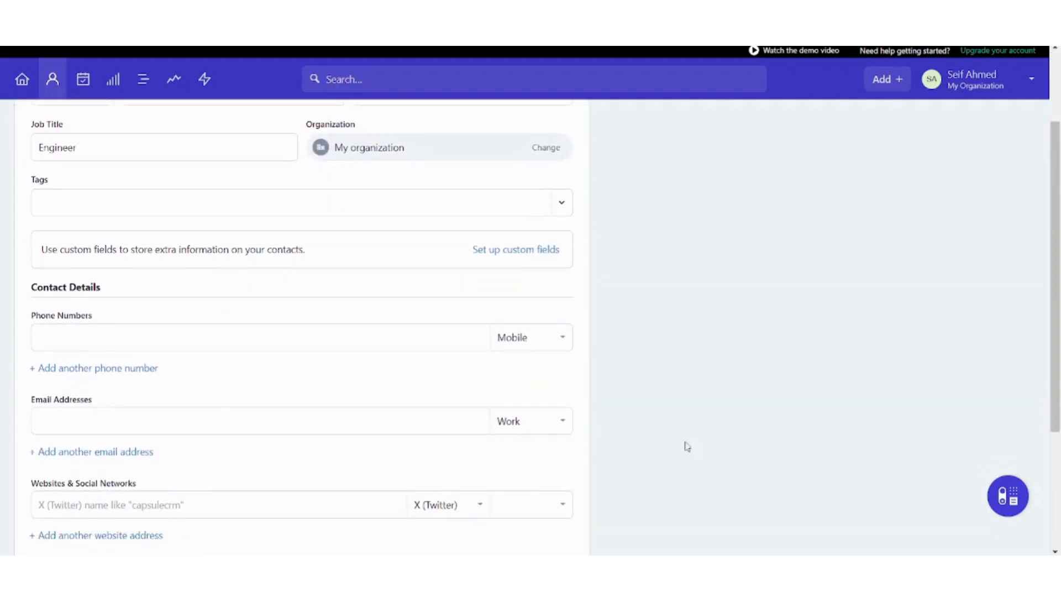
pyautogui.scroll(-5, 1057, 517)
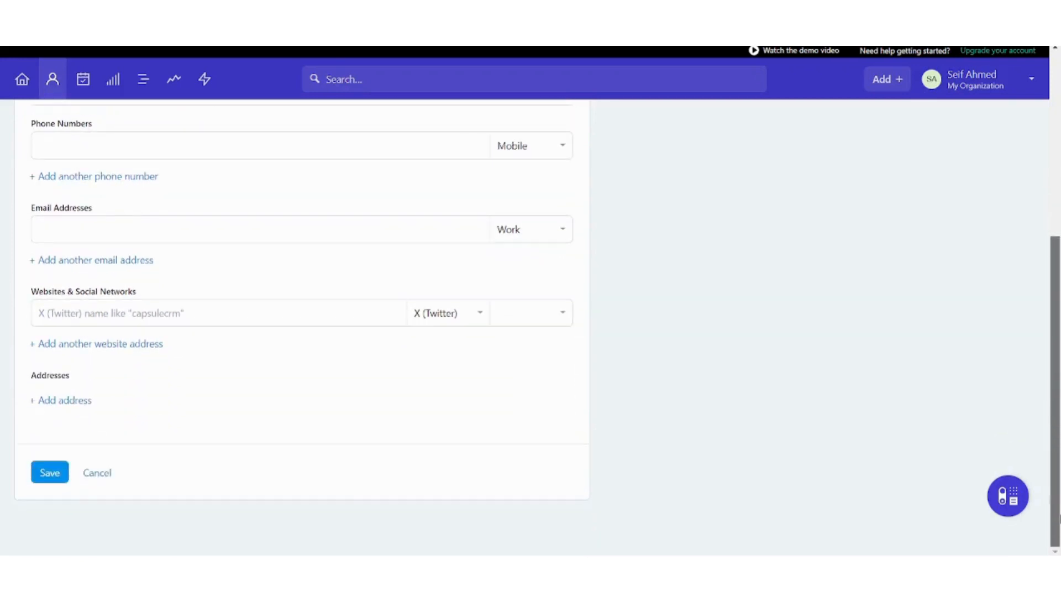
pyautogui.click(58, 476)
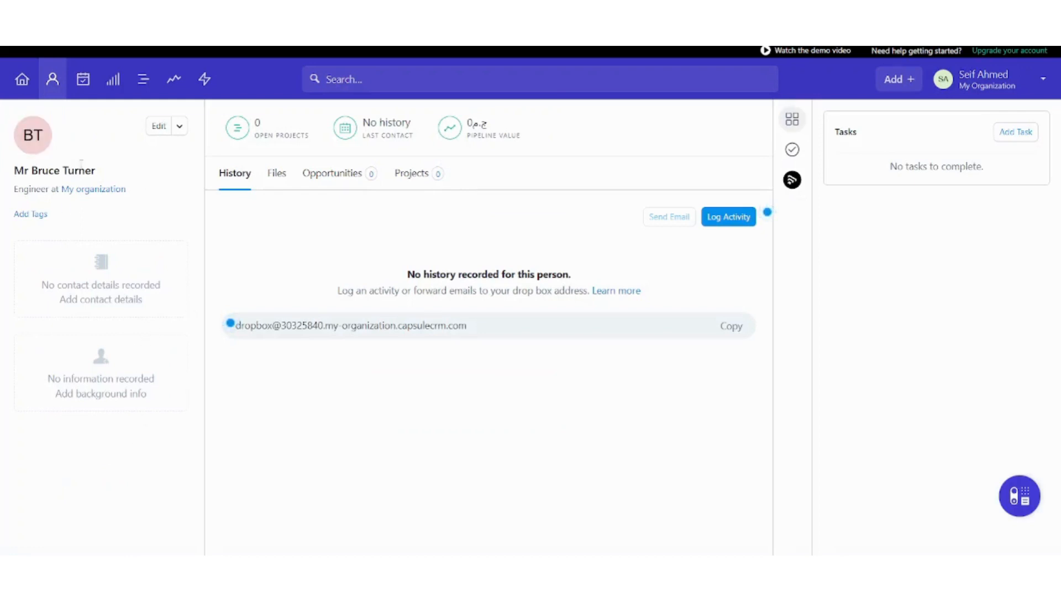
pyautogui.moveTo(18, 167); pyautogui.dragTo(118, 171)
pyautogui.click(118, 174)
# Step: Start a new task from the dashboard with the description "Contract Finalization"
pyautogui.click(25, 83)
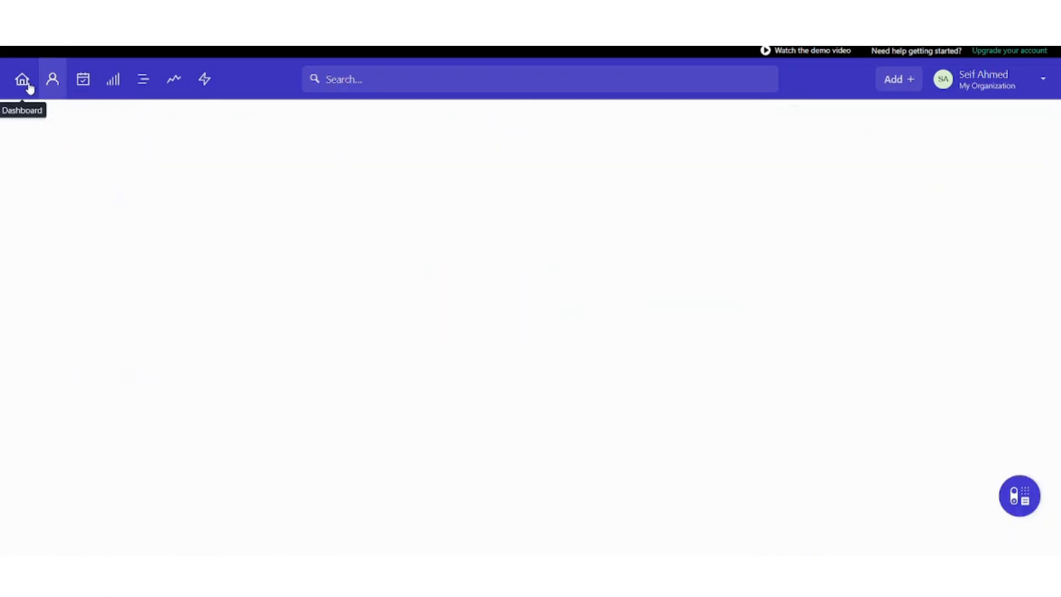
pyautogui.click(259, 125)
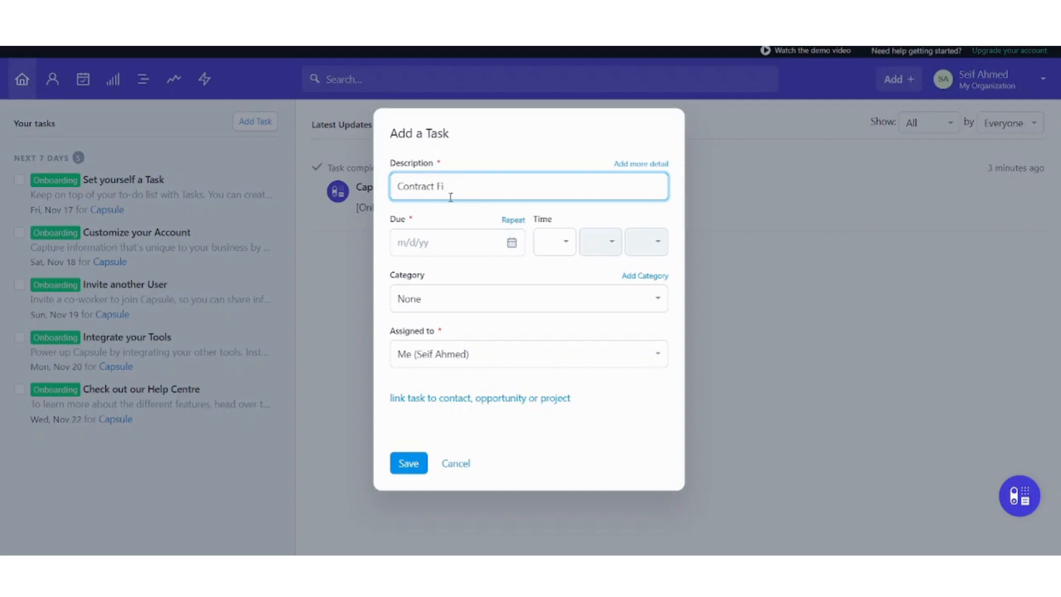
pyautogui.write('inilzation')
pyautogui.doubleClick(455, 187)
pyautogui.write('Finalization')
# Step: Set the task's due date to 11/20/2023 and its time to 04:00 PM
pyautogui.click(444, 238)
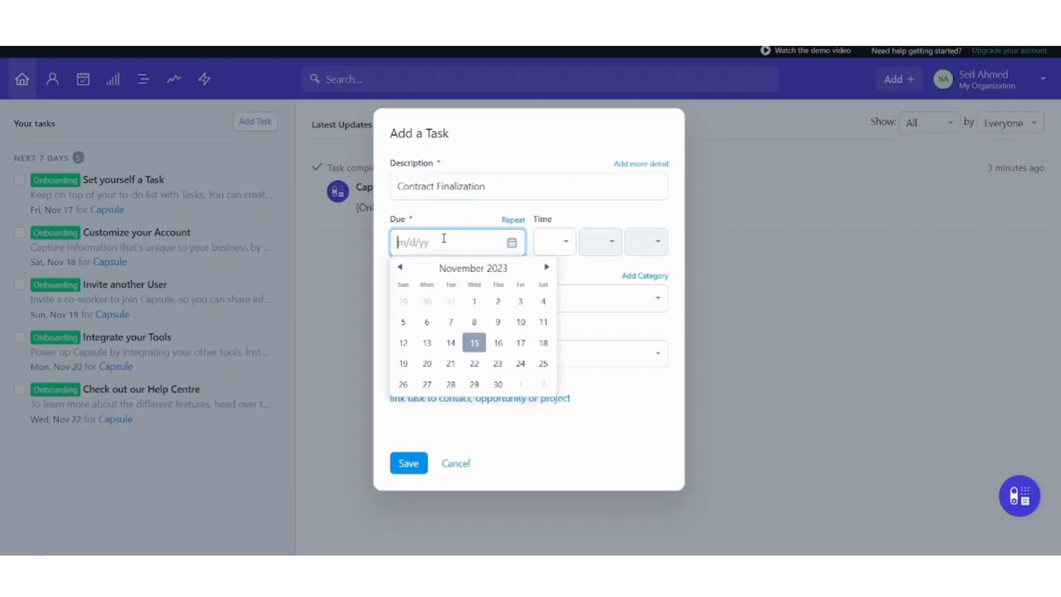
pyautogui.click(426, 363)
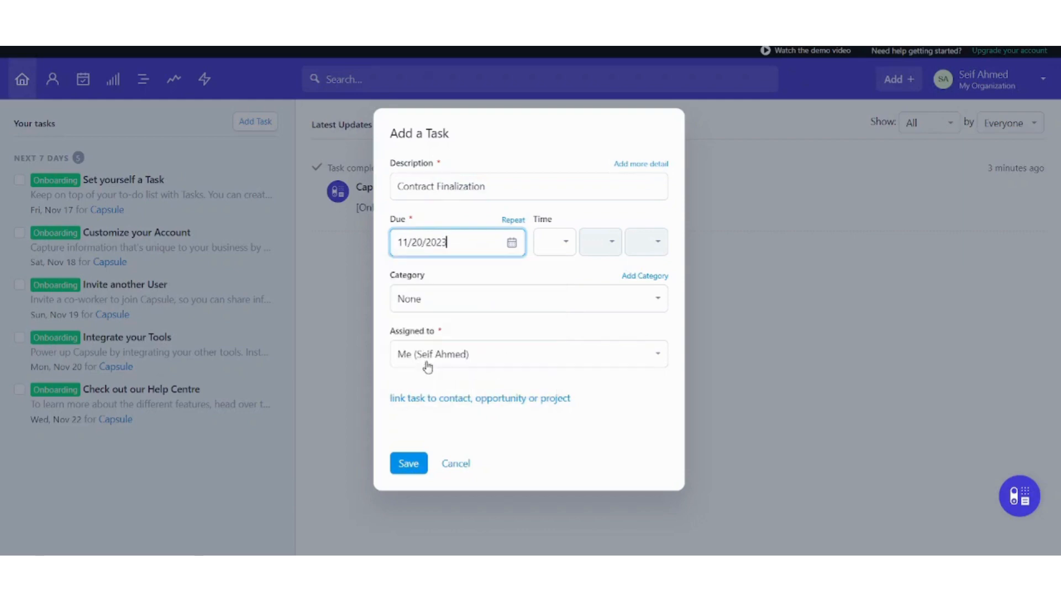
pyautogui.click(566, 247)
pyautogui.click(566, 248)
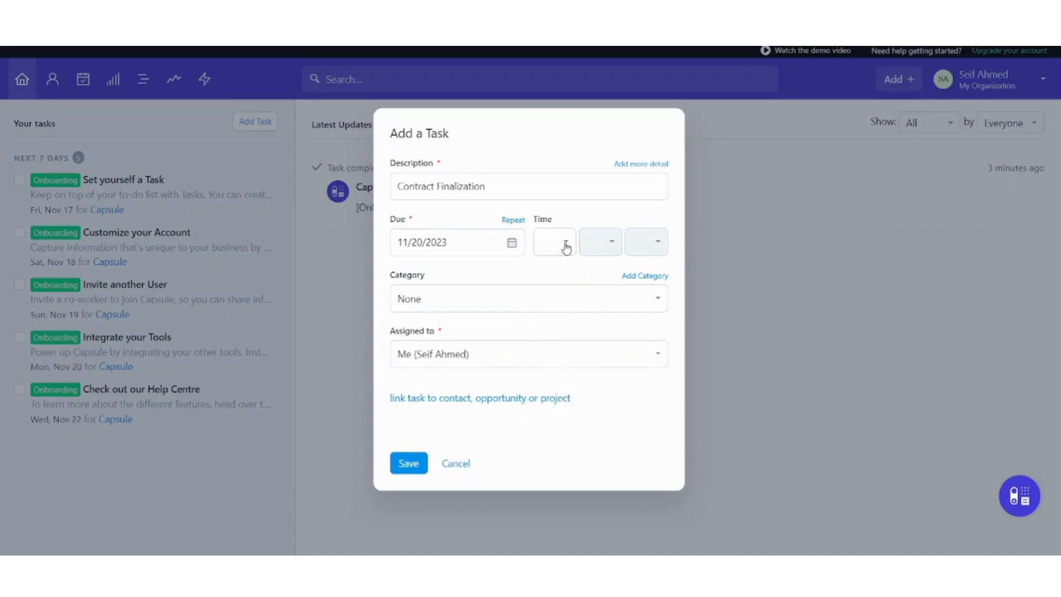
pyautogui.click(569, 242)
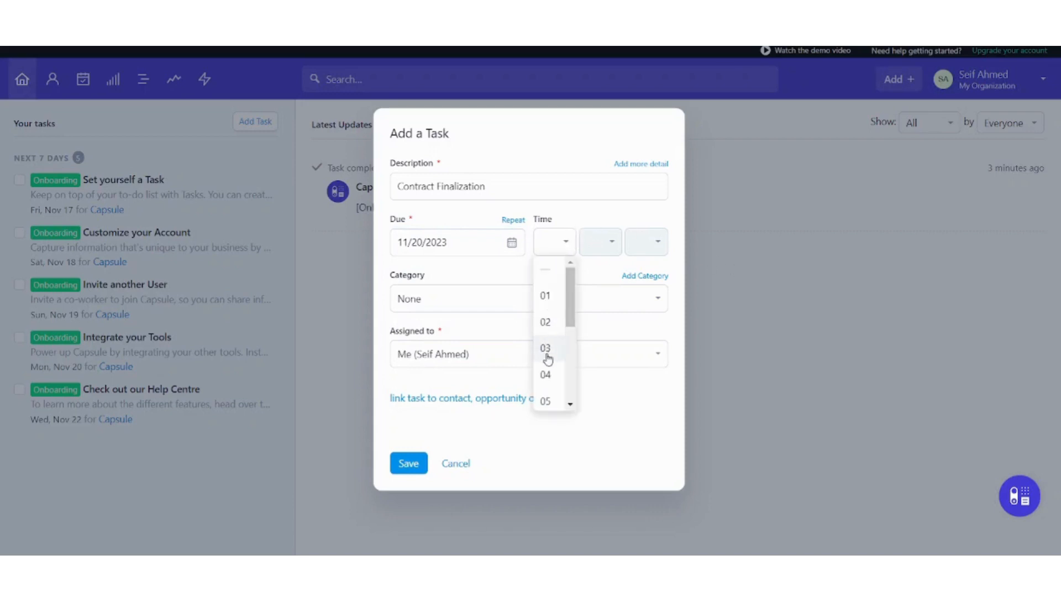
pyautogui.click(551, 380)
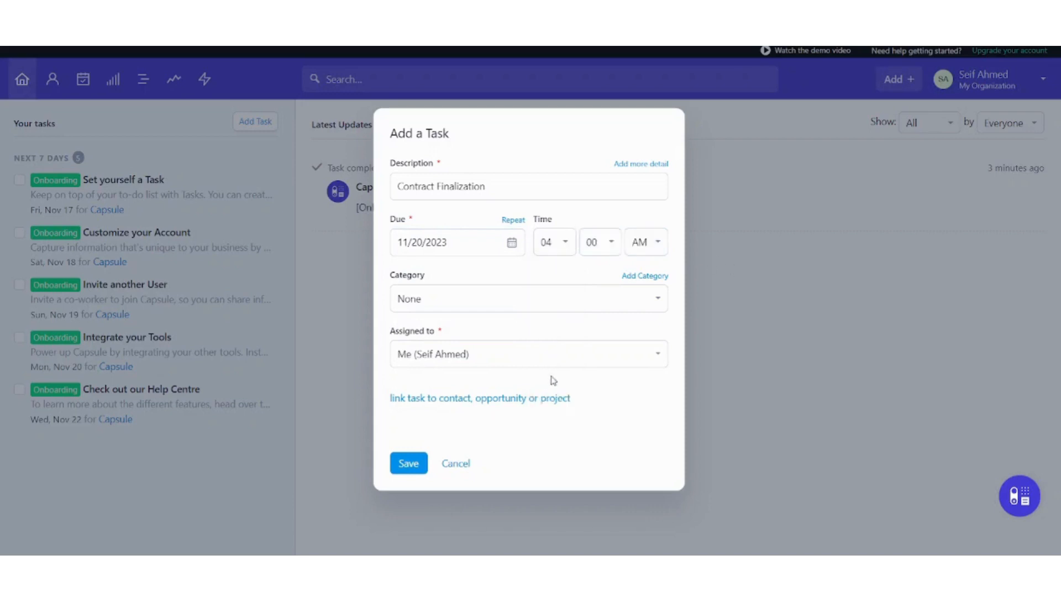
pyautogui.click(657, 250)
pyautogui.click(658, 297)
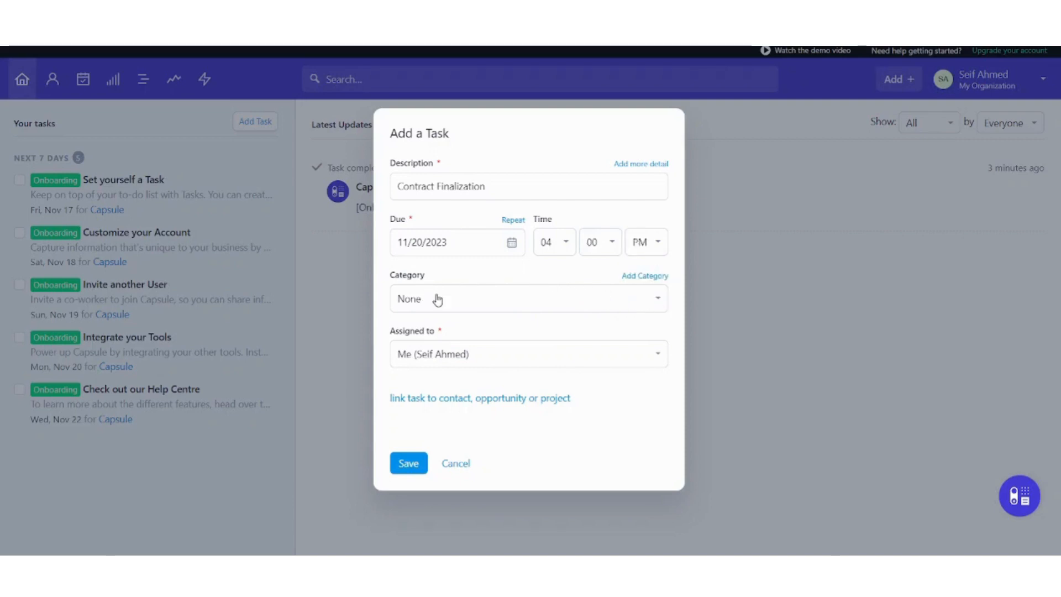
# Step: Assign the Call category to the Contract Finalization task
pyautogui.click(487, 310)
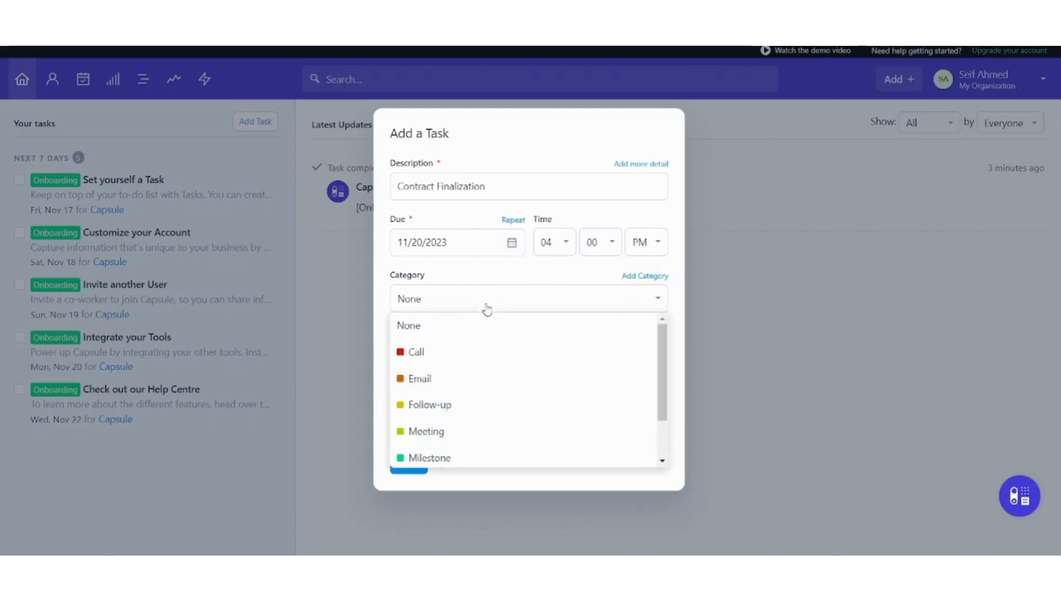
pyautogui.moveTo(663, 373)
pyautogui.mouseDown()
pyautogui.moveTo(661, 428)
pyautogui.moveTo(646, 367)
pyautogui.mouseUp()
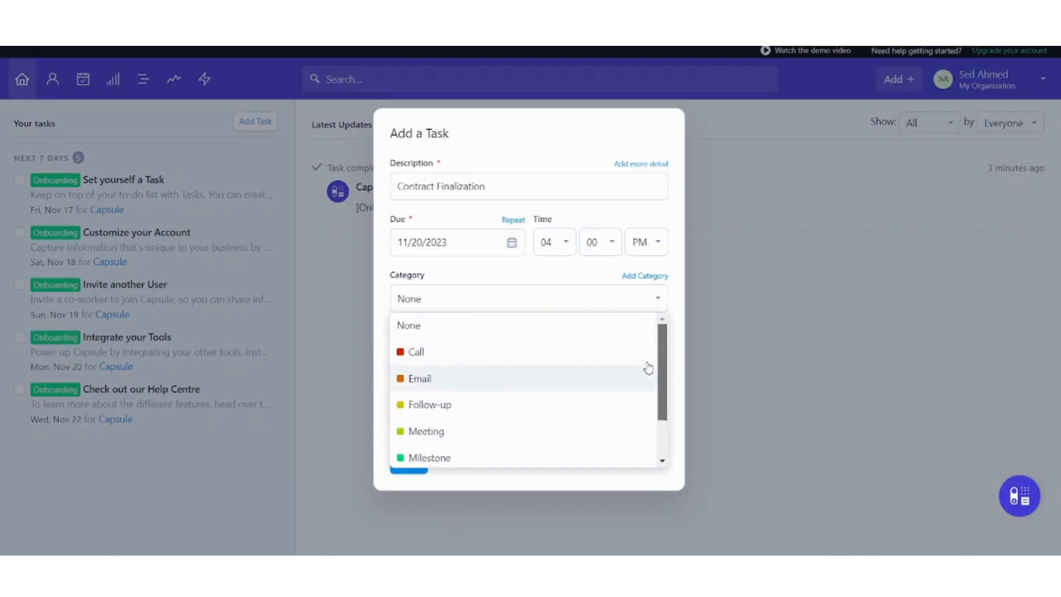
pyautogui.click(426, 357)
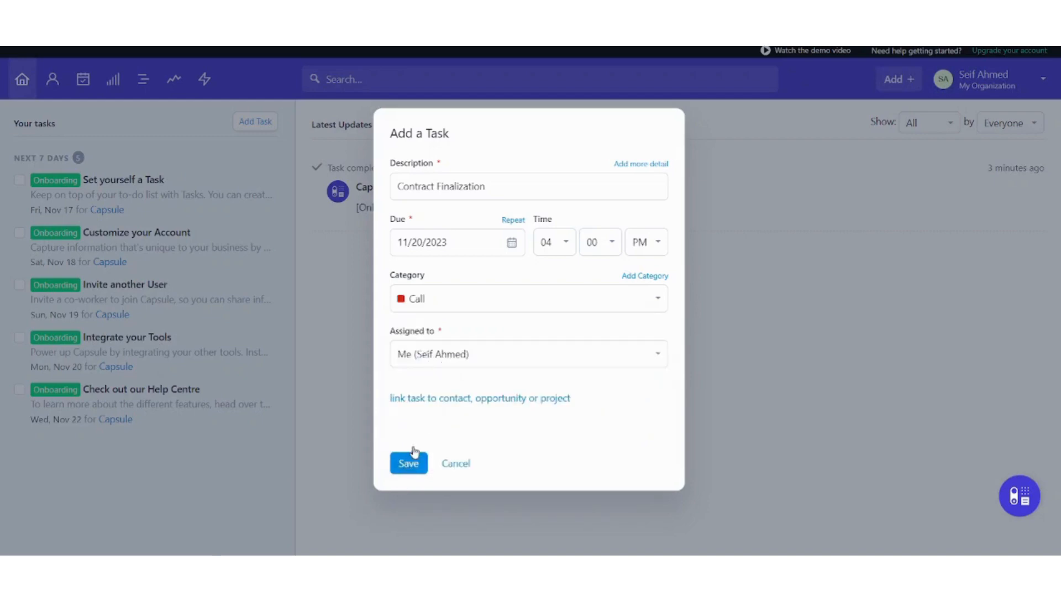
# Step: Link the task to the newly added person at My organization and save it
pyautogui.click(446, 399)
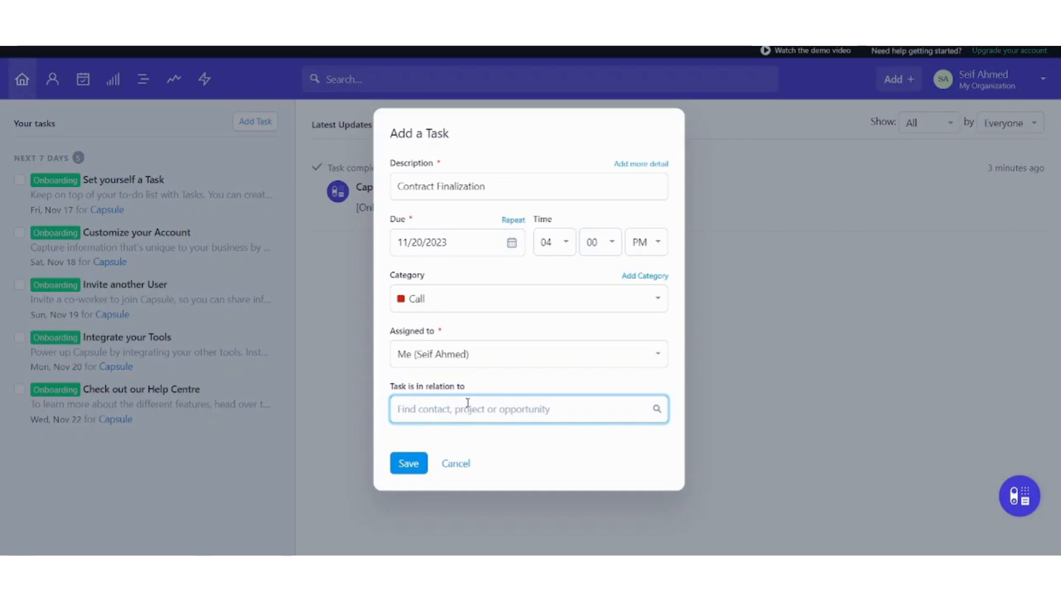
pyautogui.write('bruce')
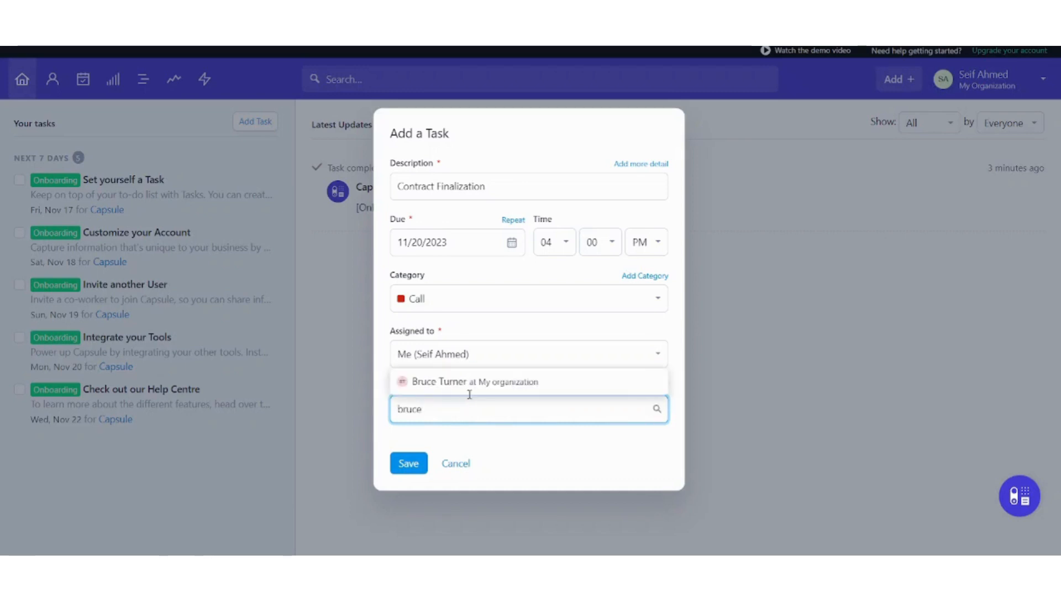
pyautogui.click(472, 387)
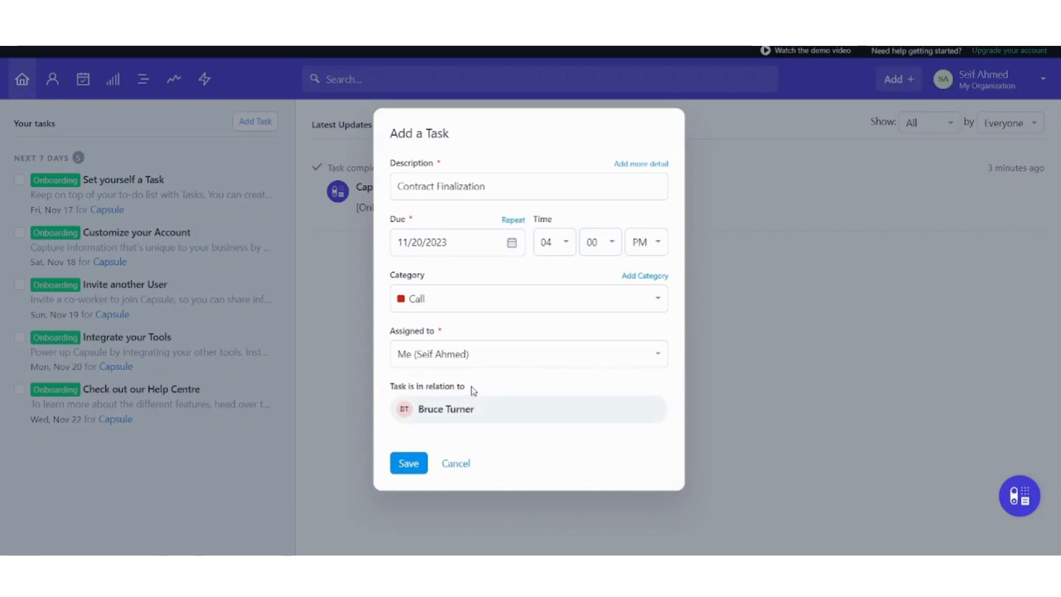
pyautogui.click(409, 464)
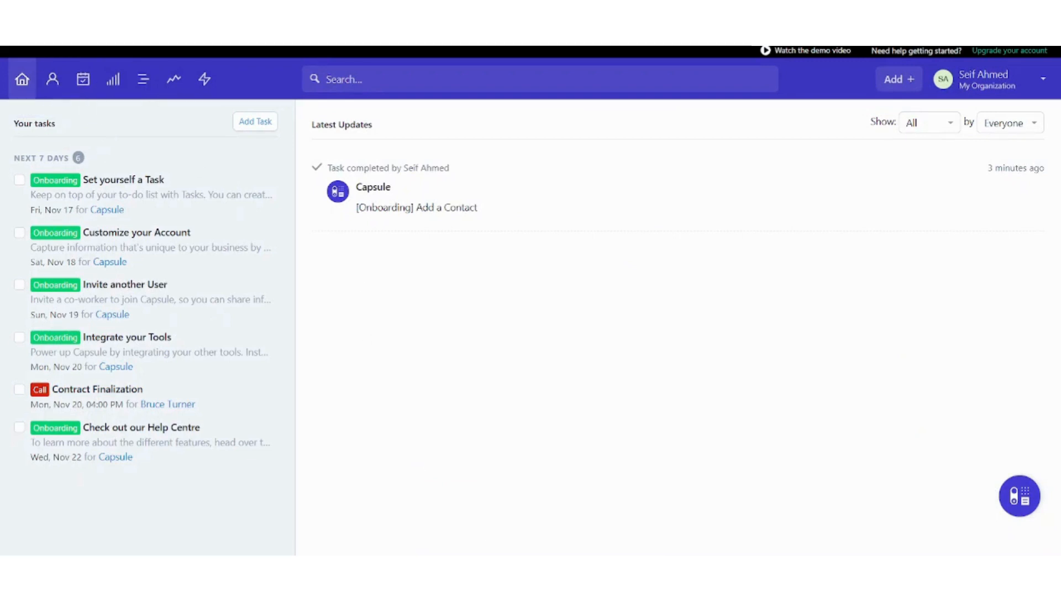
# Step: Start a new sales pipeline opportunity named as a contract with the new contact, and relate it to that person at My organization
pyautogui.click(114, 81)
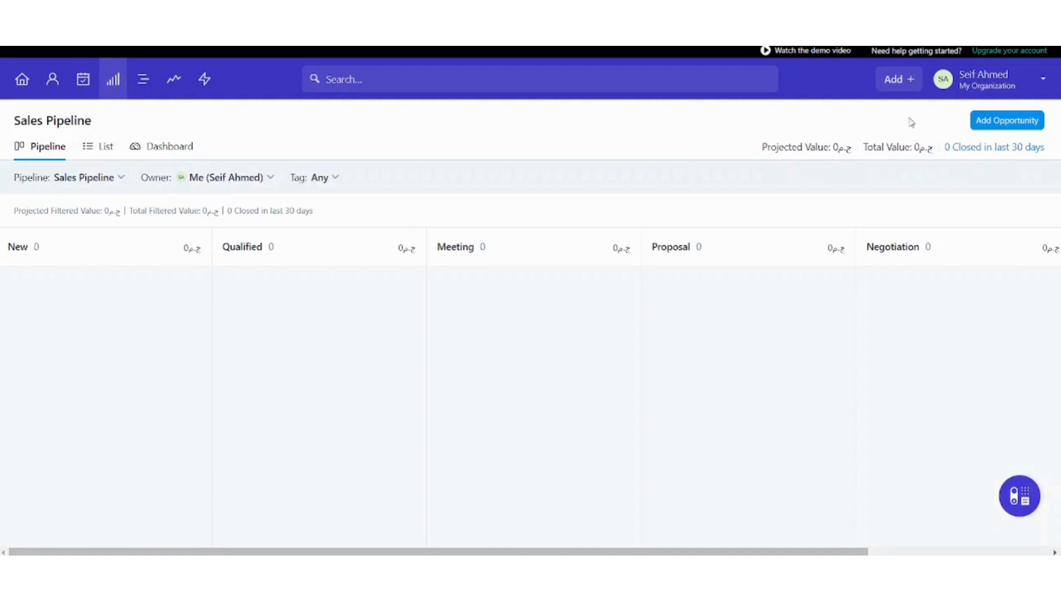
pyautogui.click(1007, 124)
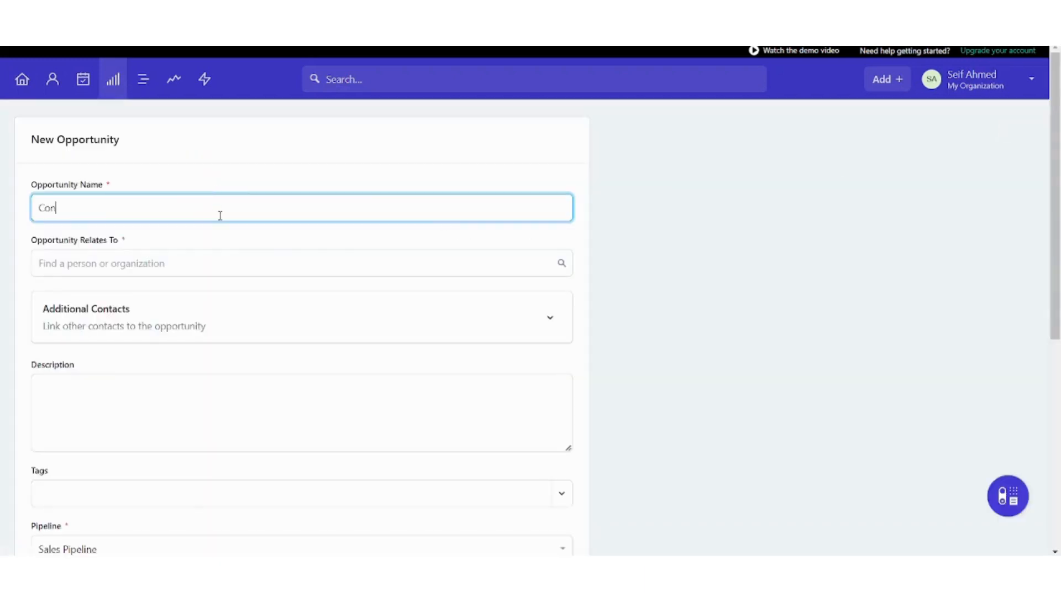
pyautogui.write('Contract with Mr Bruce')
pyautogui.click(181, 269)
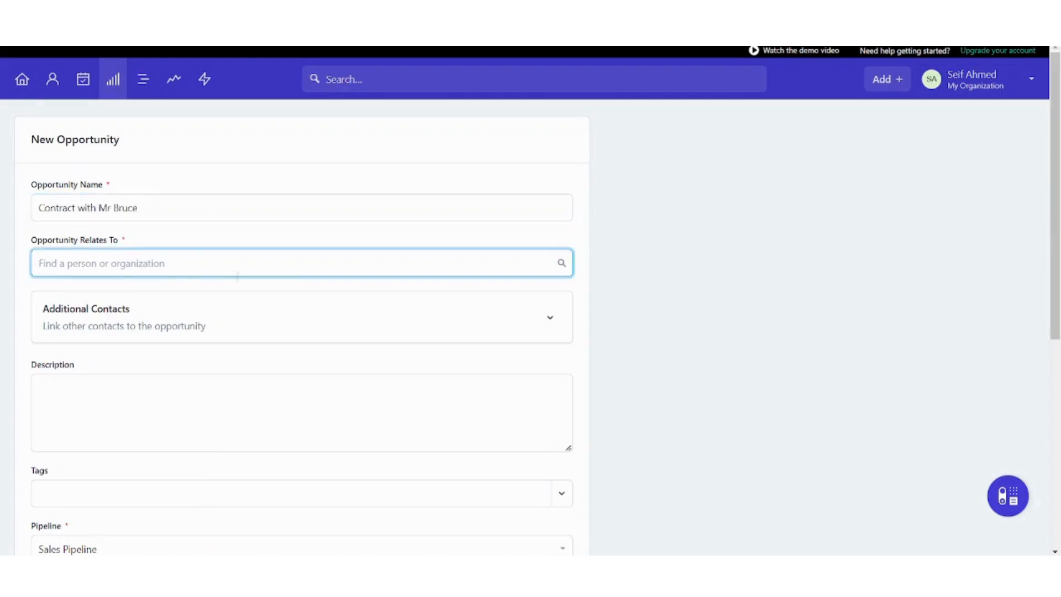
pyautogui.write('bru')
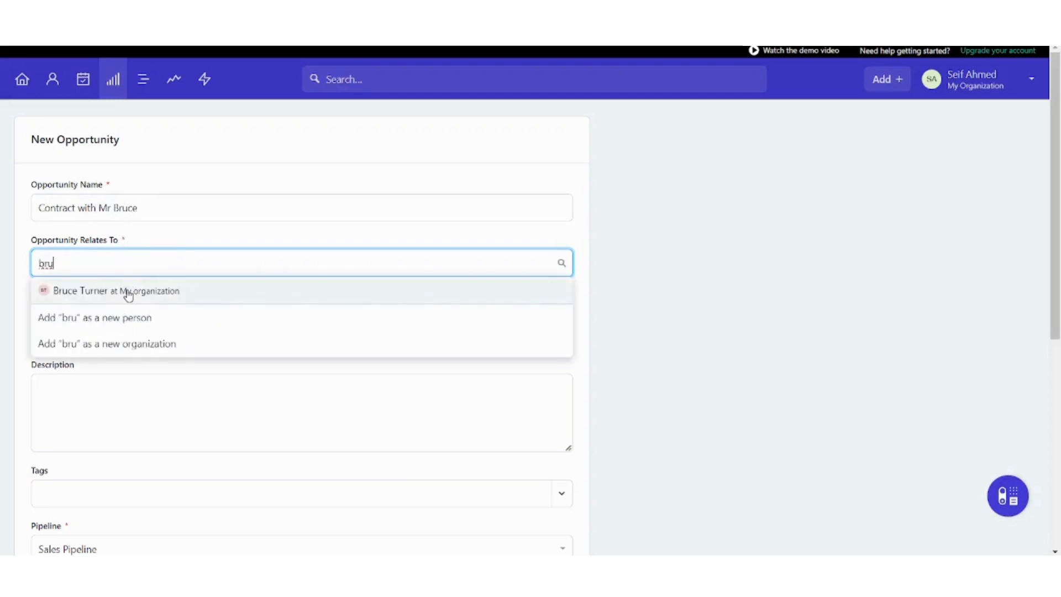
pyautogui.click(126, 292)
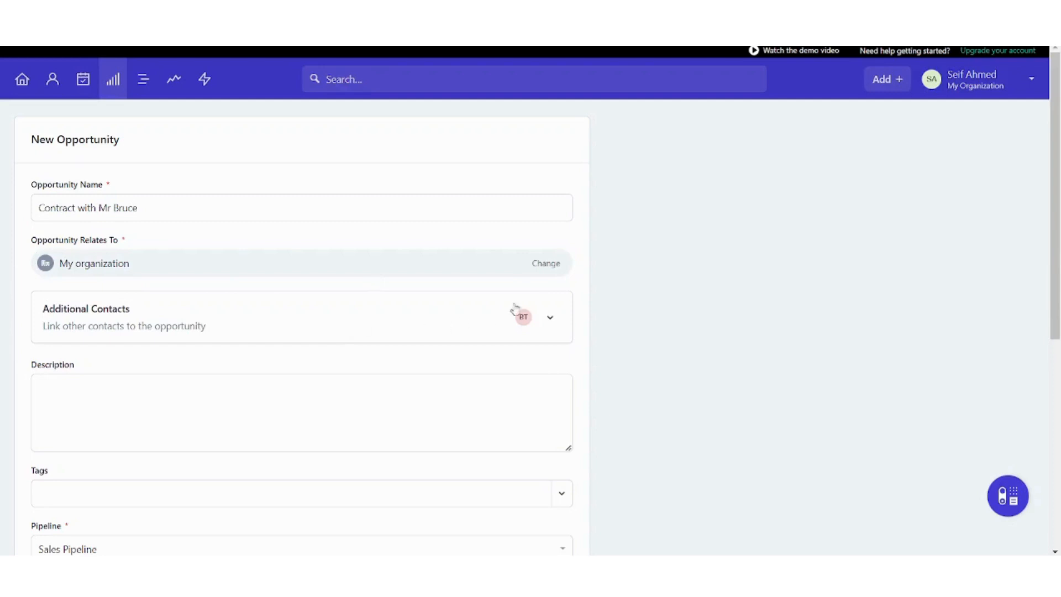
# Step: Reselect "My organization" as what the opportunity relates to and expand its additional contacts
pyautogui.click(544, 263)
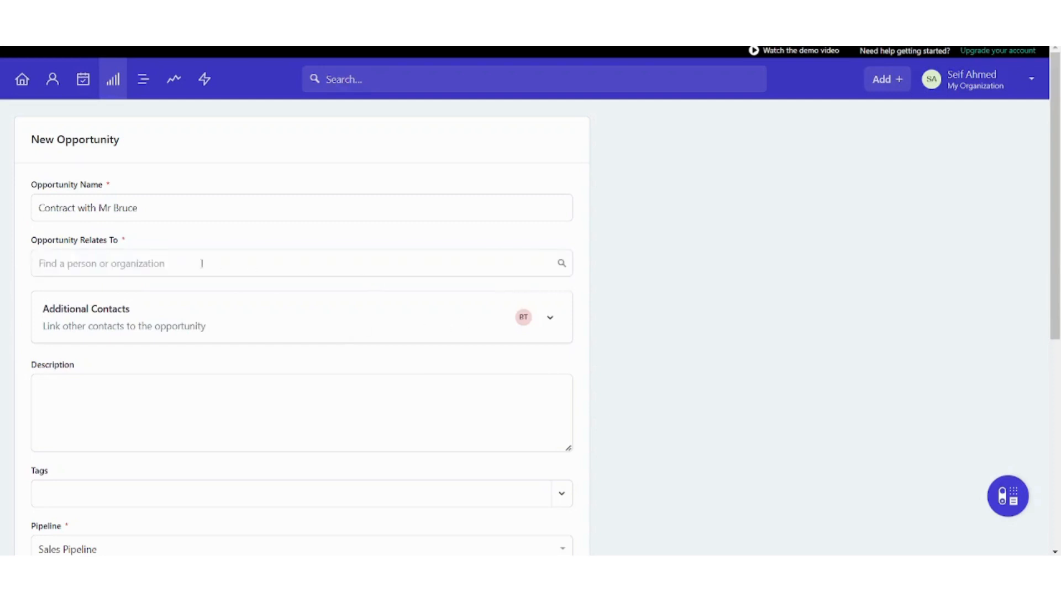
pyautogui.write('my')
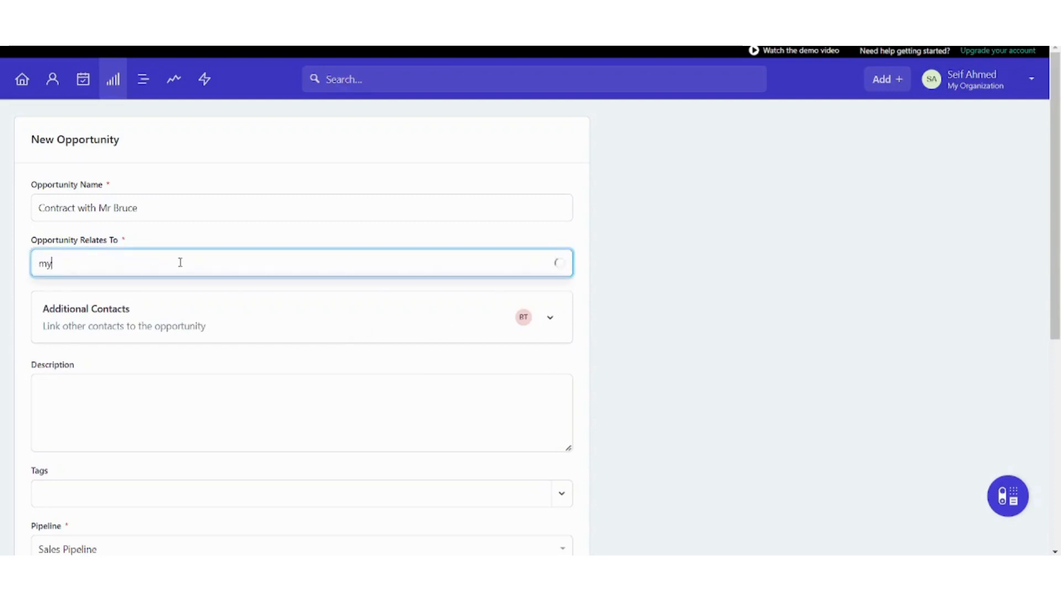
pyautogui.click(166, 291)
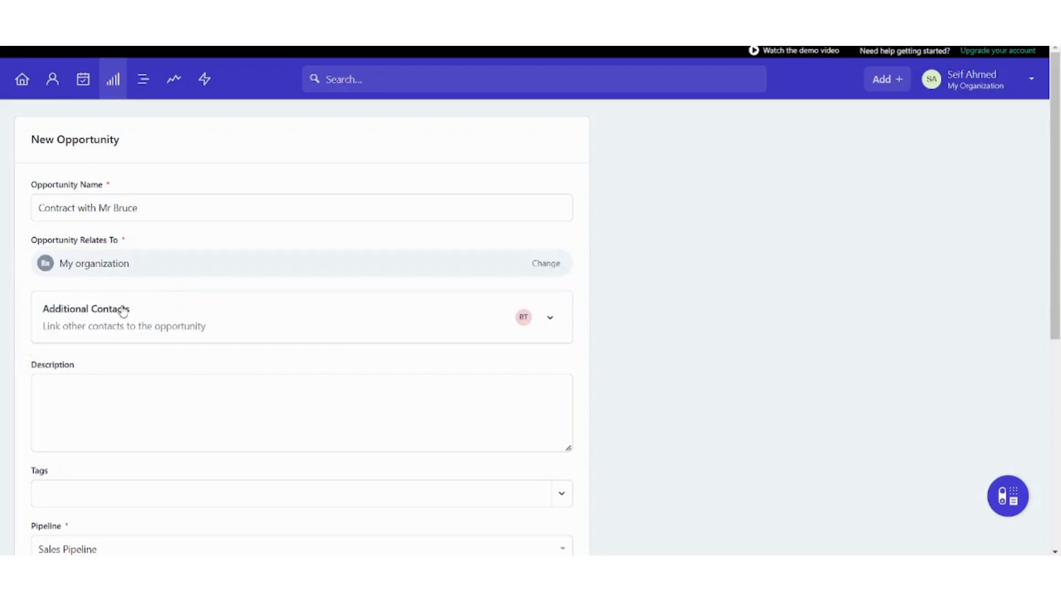
pyautogui.click(528, 323)
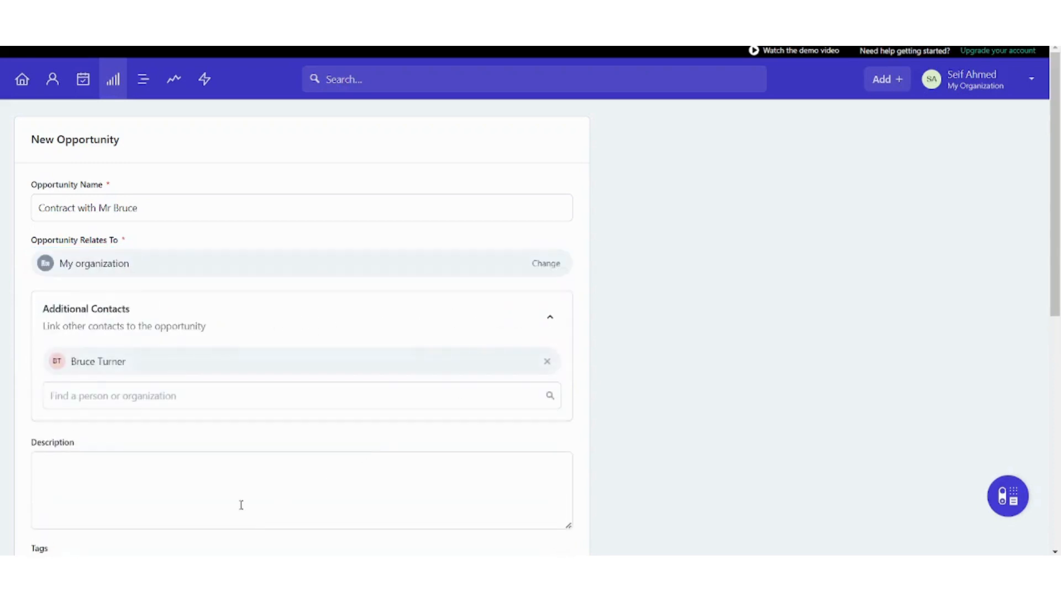
# Step: Enter the opportunity description "Finalizing a the contract aggrement", accepting the spelling correction for the first word
pyautogui.scroll(-3, 241, 505)
pyautogui.click(274, 328)
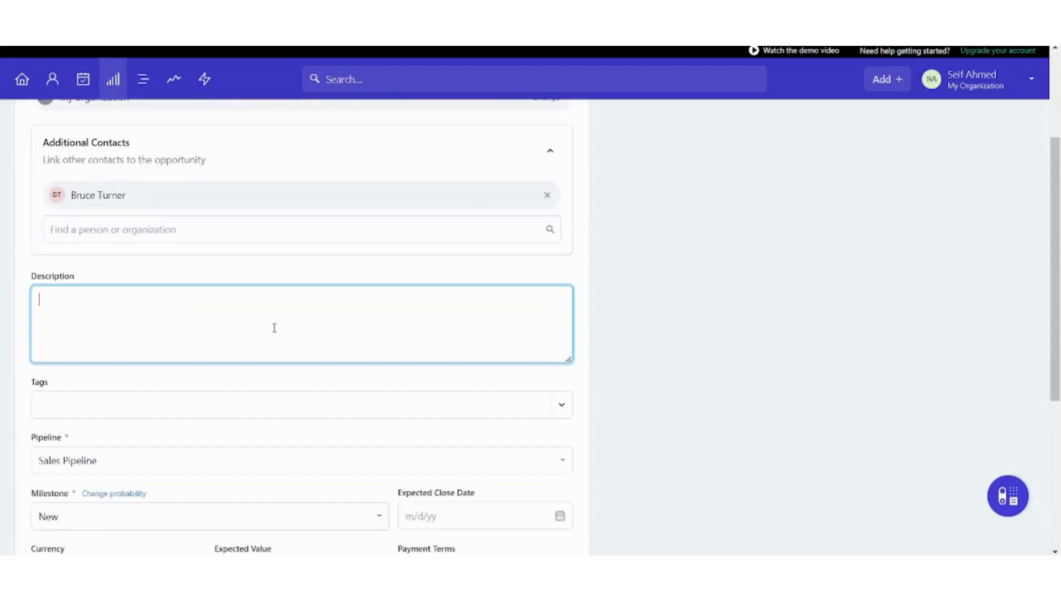
pyautogui.write('Finilazing a')
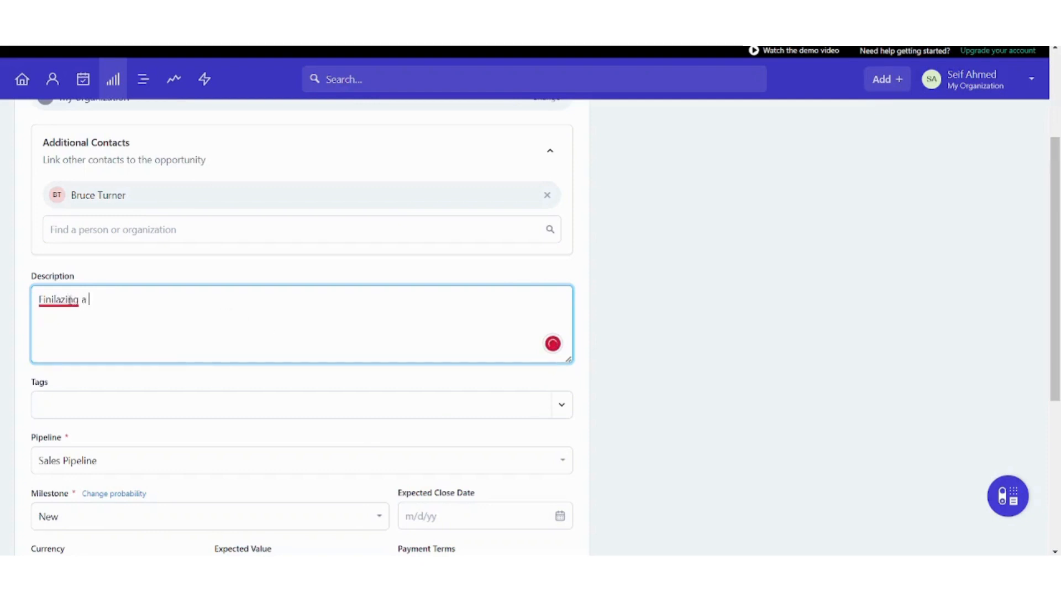
pyautogui.moveTo(73, 301)
pyautogui.click(62, 322)
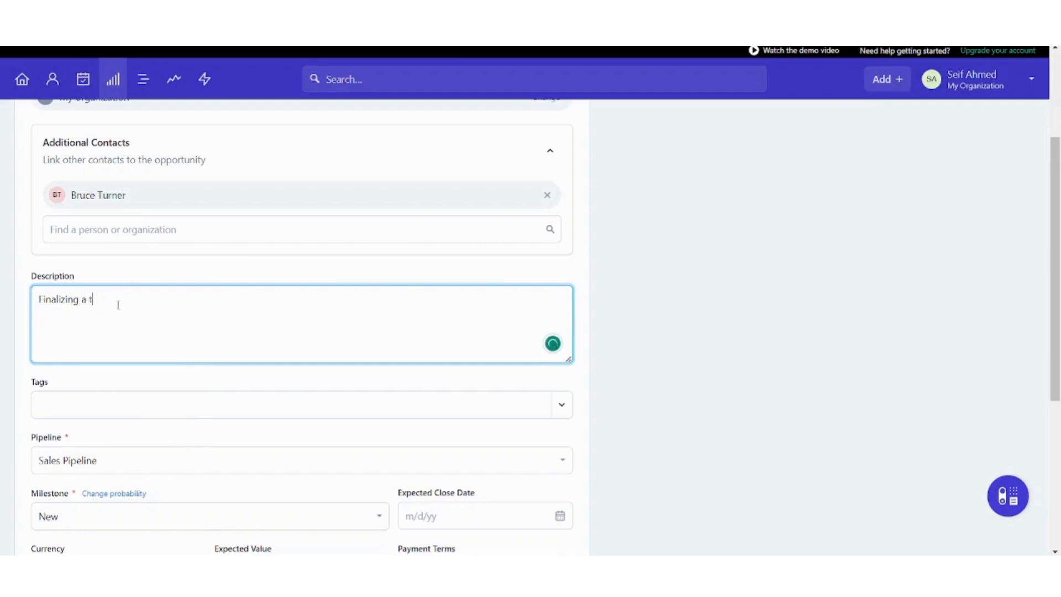
pyautogui.write('a the aggrem')
pyautogui.write(' aggrement')
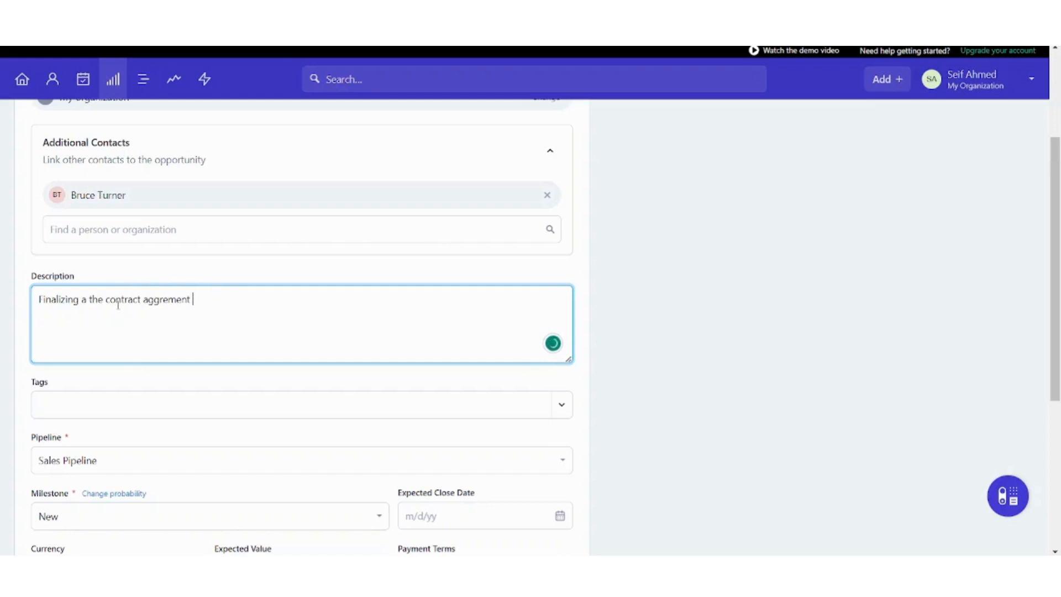
# Step: Correct the spelling to "agreement" and complete the opportunity description with "with" and the contact's title and first name
pyautogui.write(' with')
pyautogui.moveTo(192, 304)
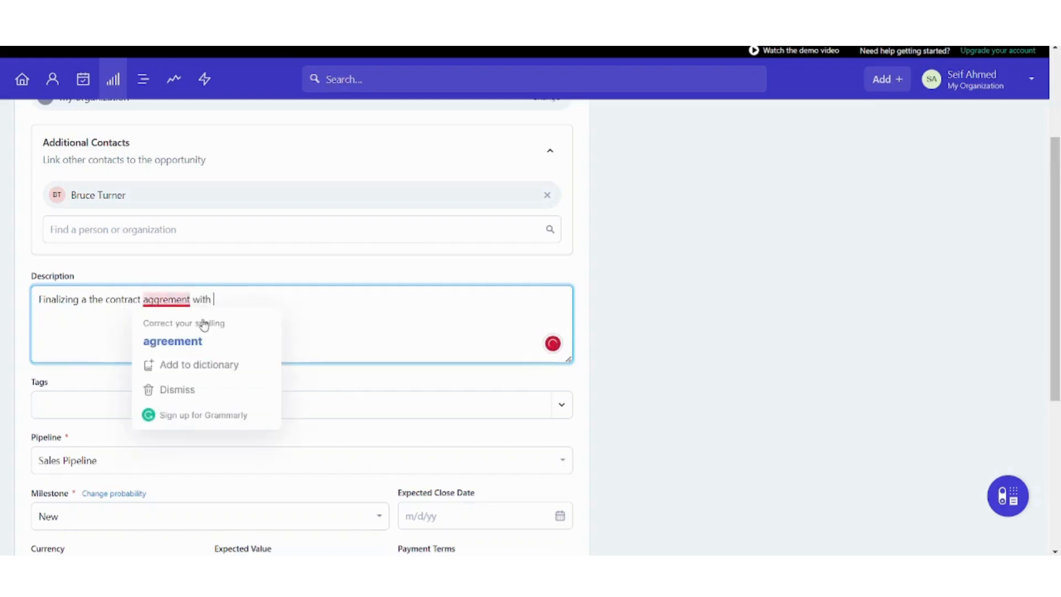
pyautogui.click(213, 340)
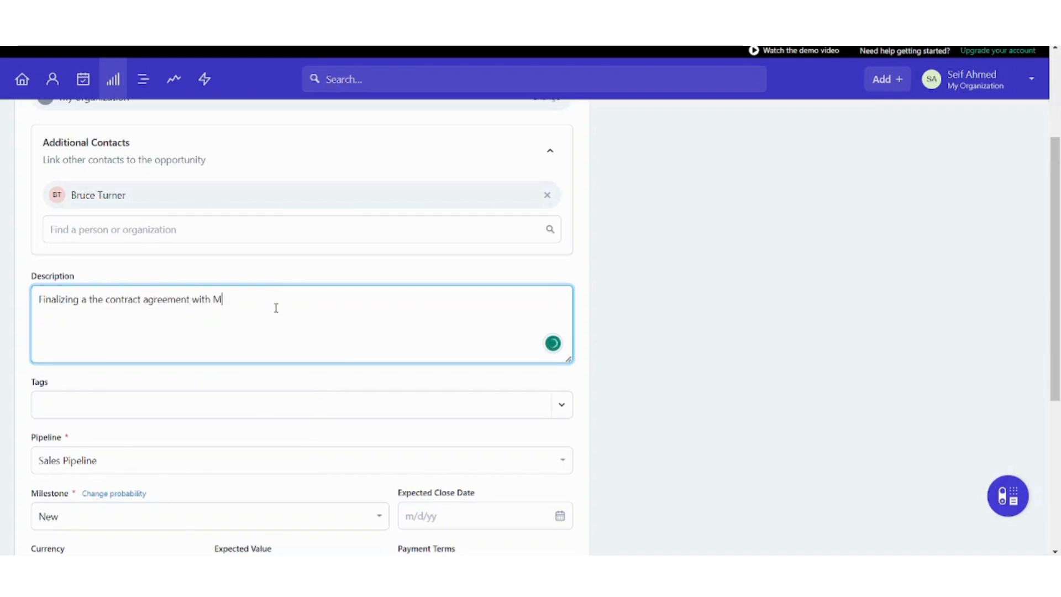
pyautogui.write('Mr Bruce.')
# Step: Set the opportunity's expected close date to 11/20/2023
pyautogui.moveTo(1058, 352); pyautogui.dragTo(1060, 451)
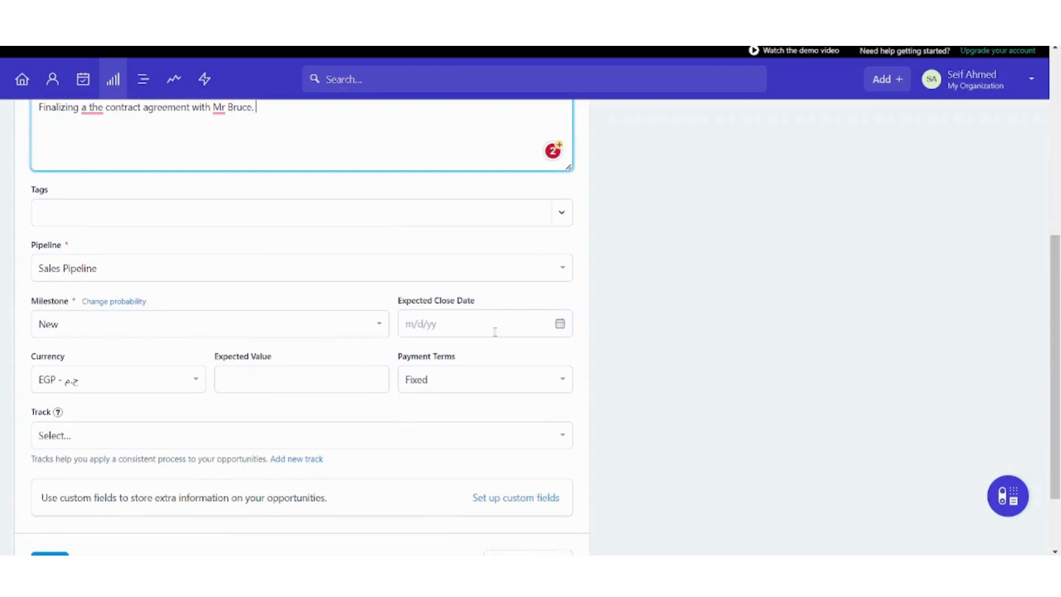
pyautogui.click(419, 325)
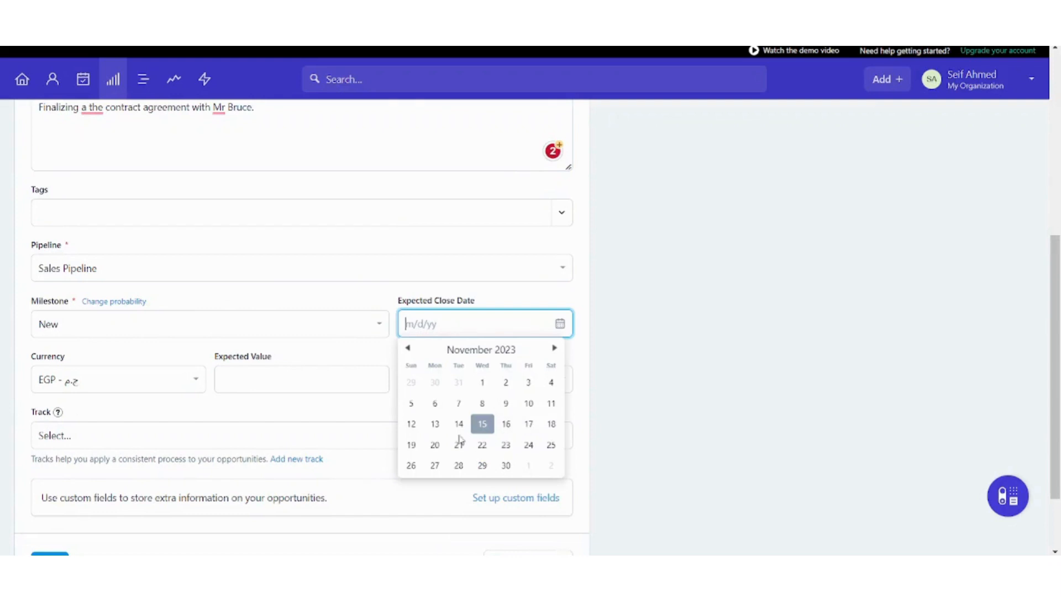
pyautogui.click(434, 446)
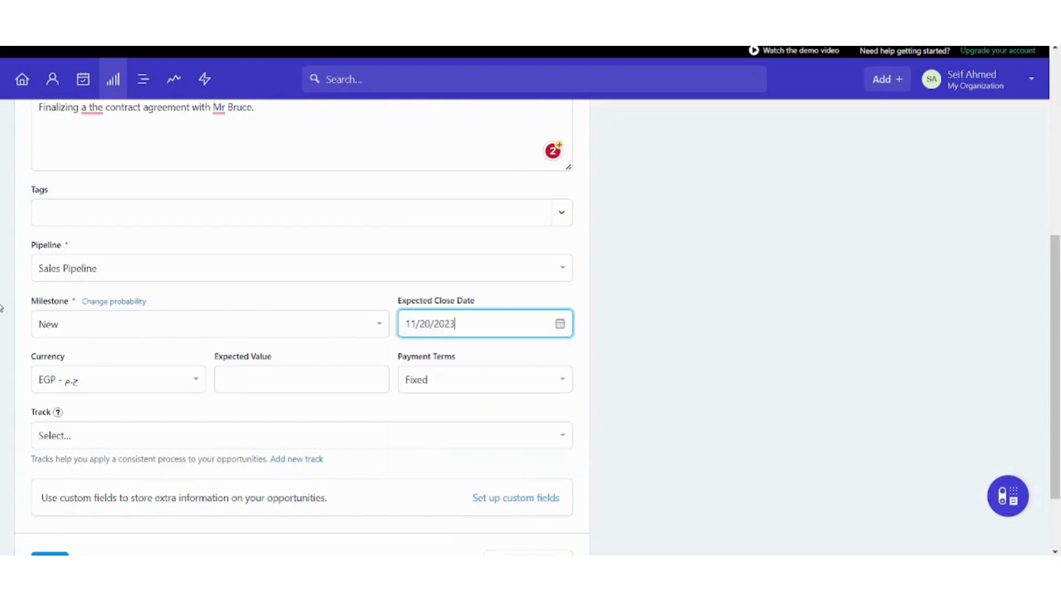
# Step: Set the opportunity's currency to USD - $ and its expected value to 5000
pyautogui.click(83, 376)
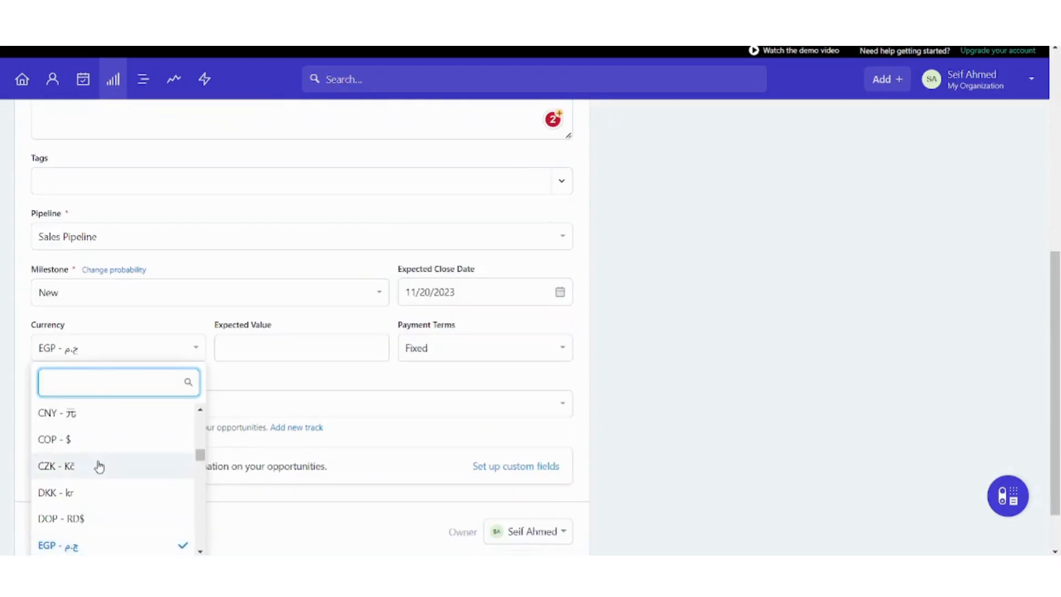
pyautogui.write('us')
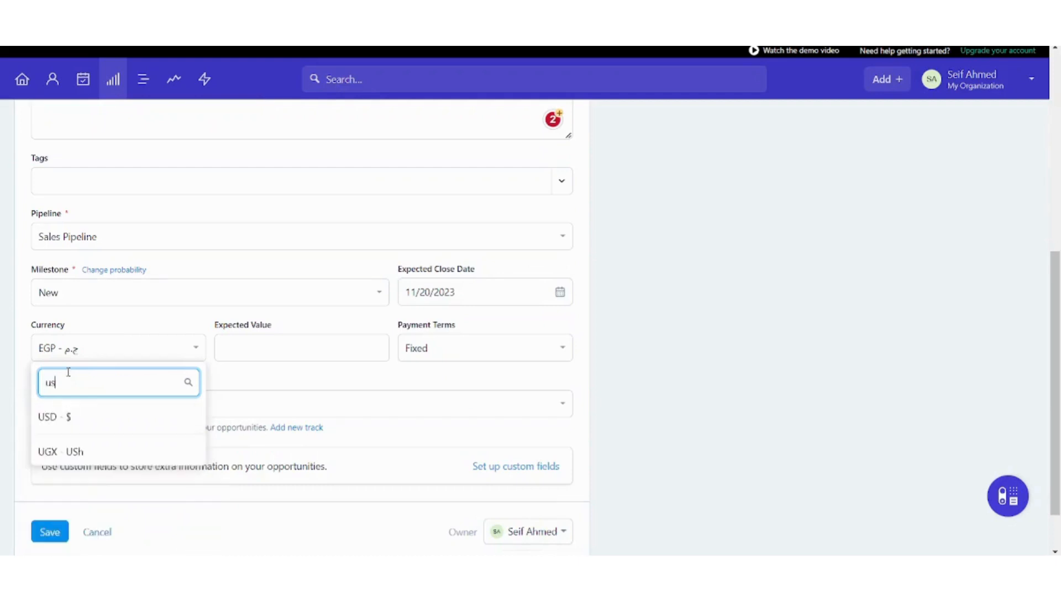
pyautogui.click(72, 416)
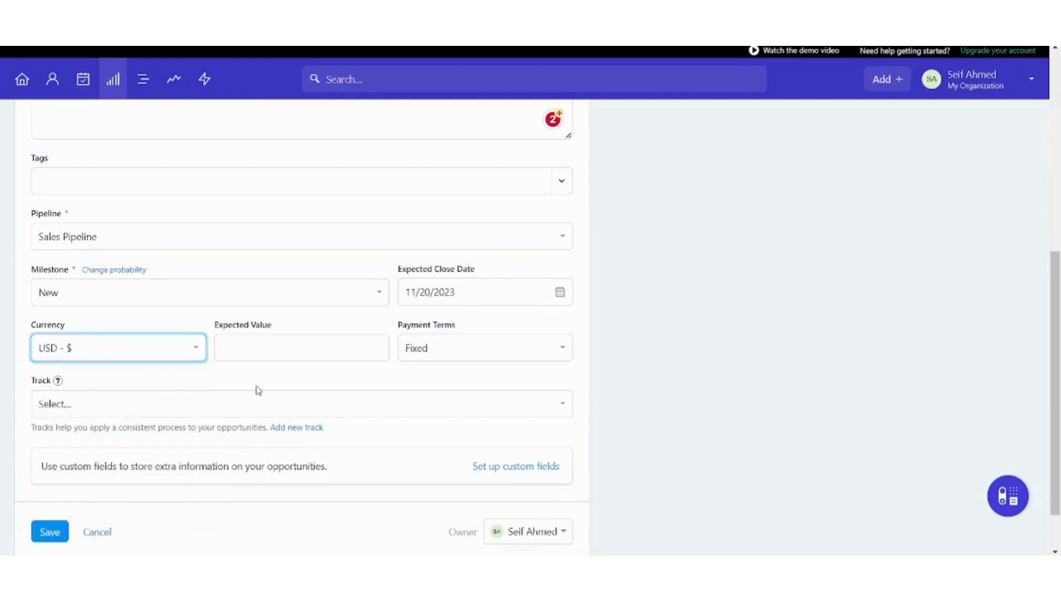
pyautogui.click(257, 349)
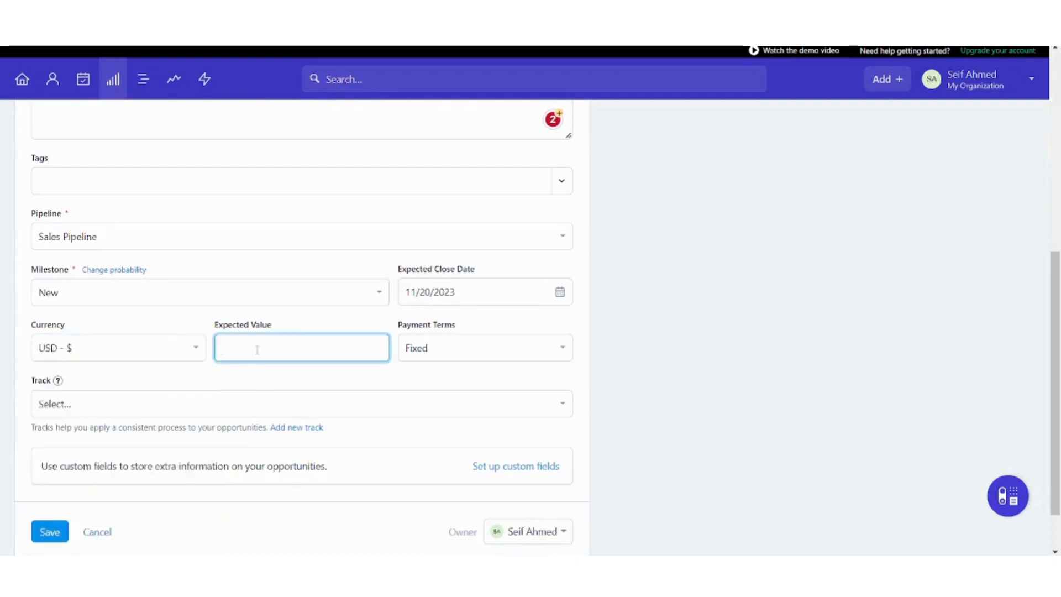
pyautogui.write('5000')
# Step: Check the available tracks without choosing one and save the opportunity
pyautogui.click(291, 403)
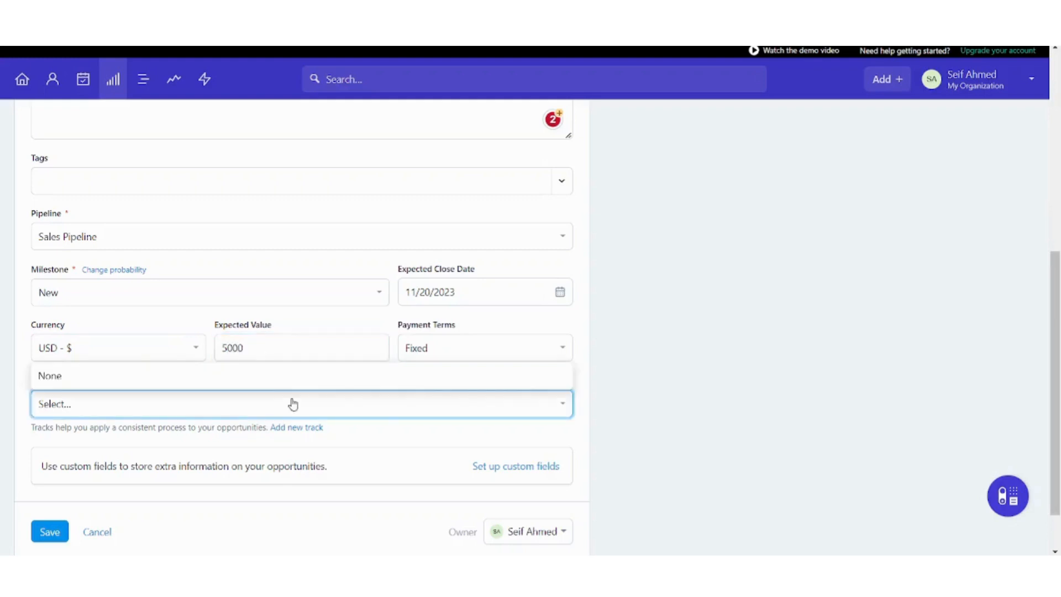
pyautogui.click(739, 421)
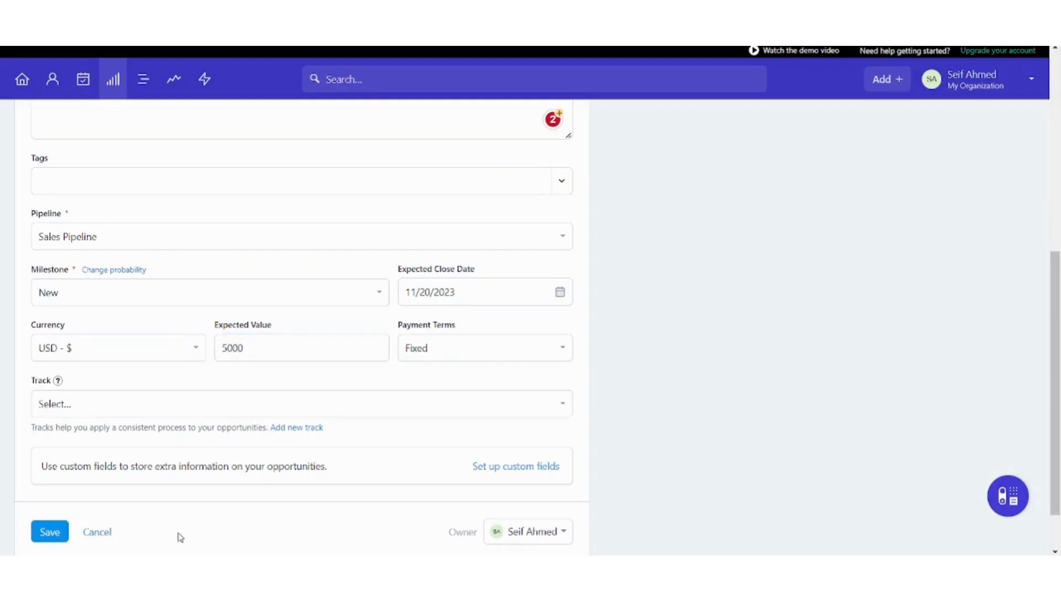
pyautogui.click(58, 534)
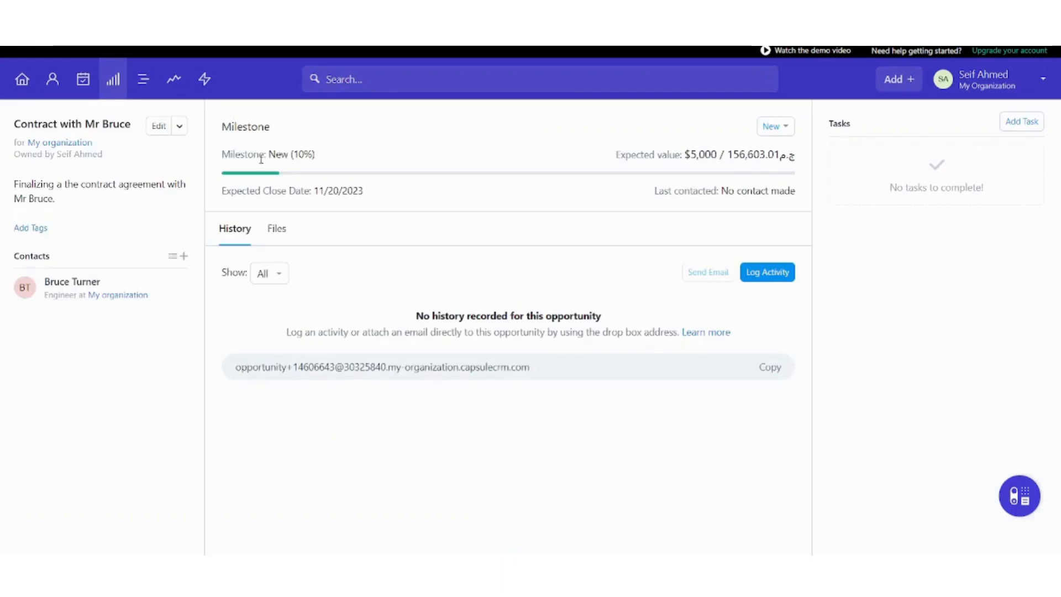
# Step: Move the contract opportunity to Negotiation on the sales pipeline board and back to Qualified, and check its available actions
pyautogui.click(113, 79)
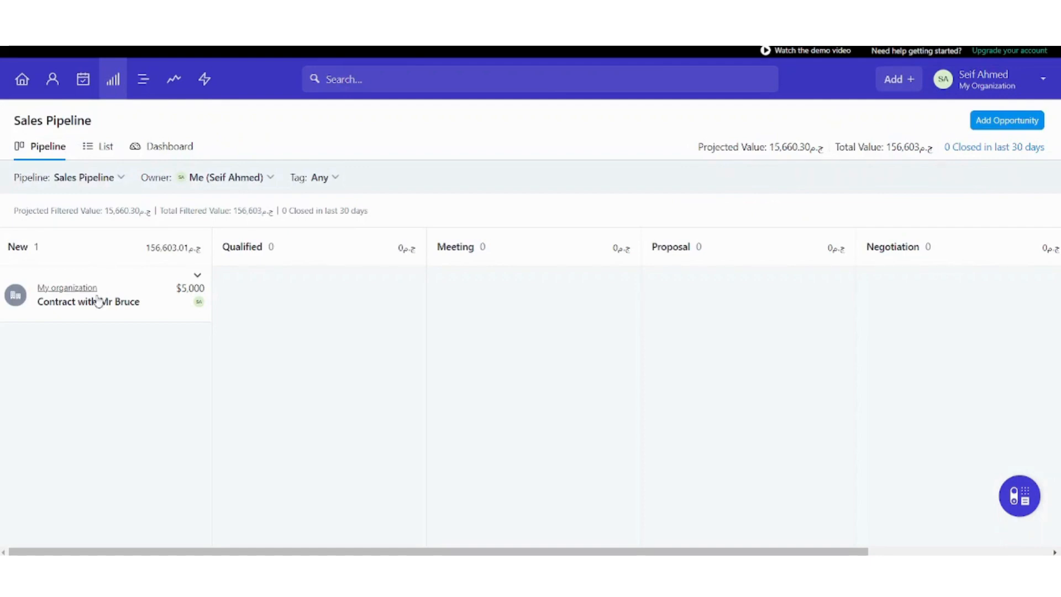
pyautogui.moveTo(118, 291); pyautogui.dragTo(977, 277)
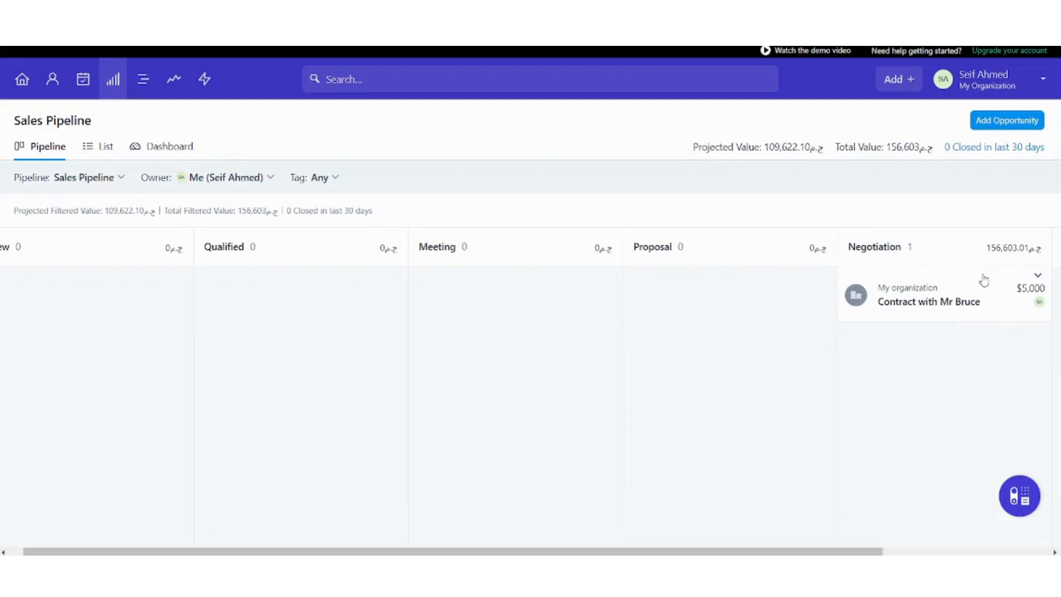
pyautogui.moveTo(984, 281); pyautogui.dragTo(332, 286)
pyautogui.click(410, 278)
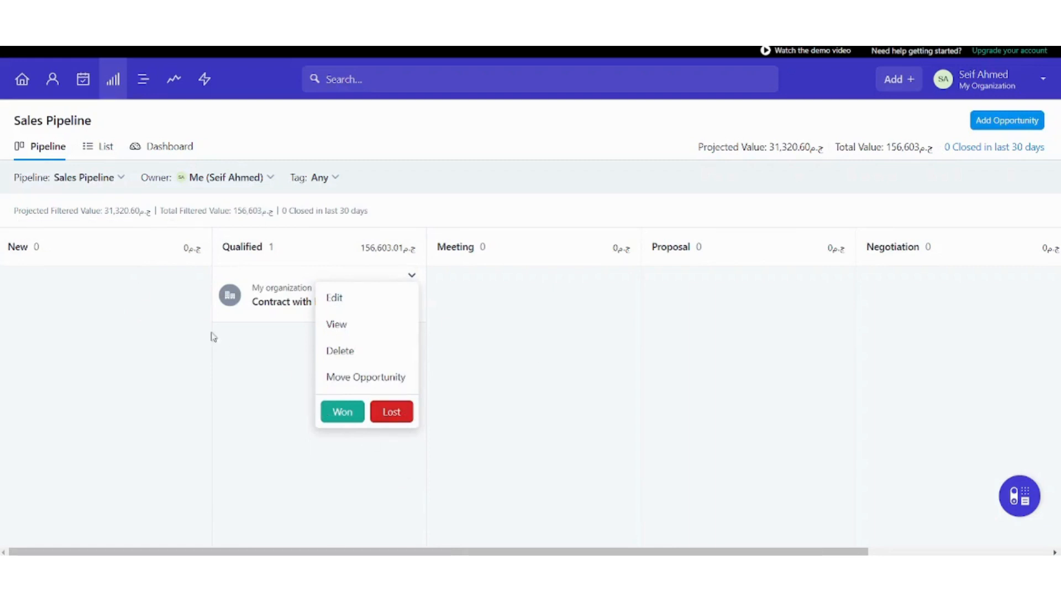
pyautogui.click(200, 347)
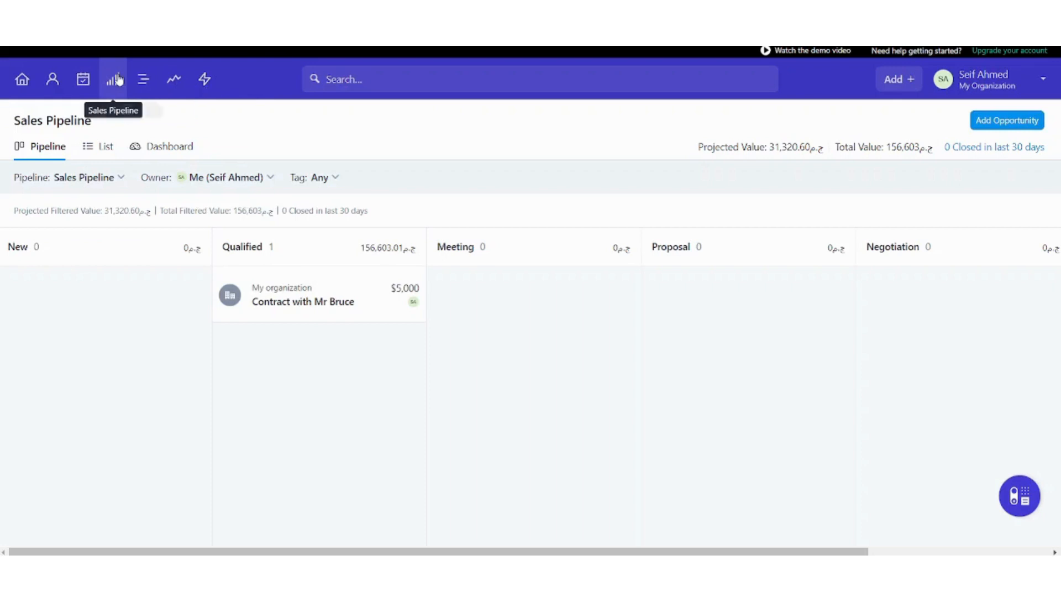
# Step: Open the reports and examine the sample report of activity completed by user
pyautogui.click(174, 81)
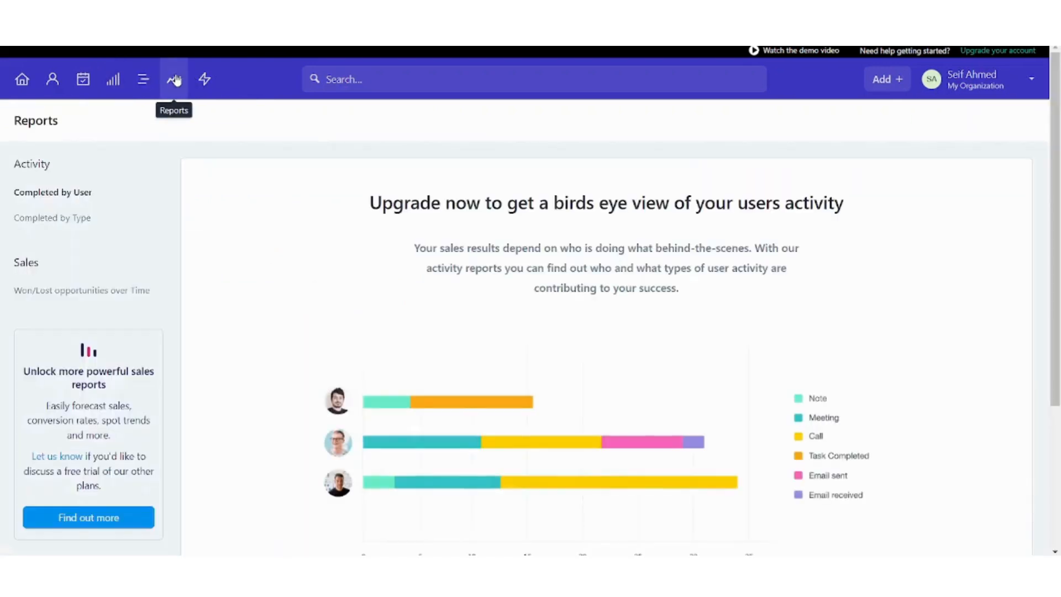
pyautogui.scroll(-4, 262, 224)
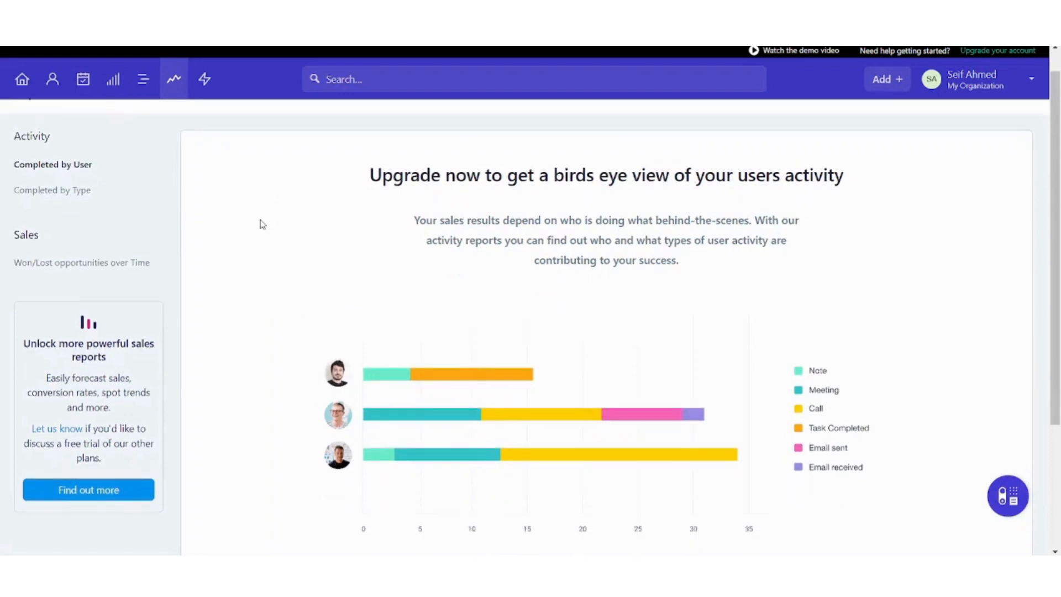
pyautogui.scroll(2, 263, 224)
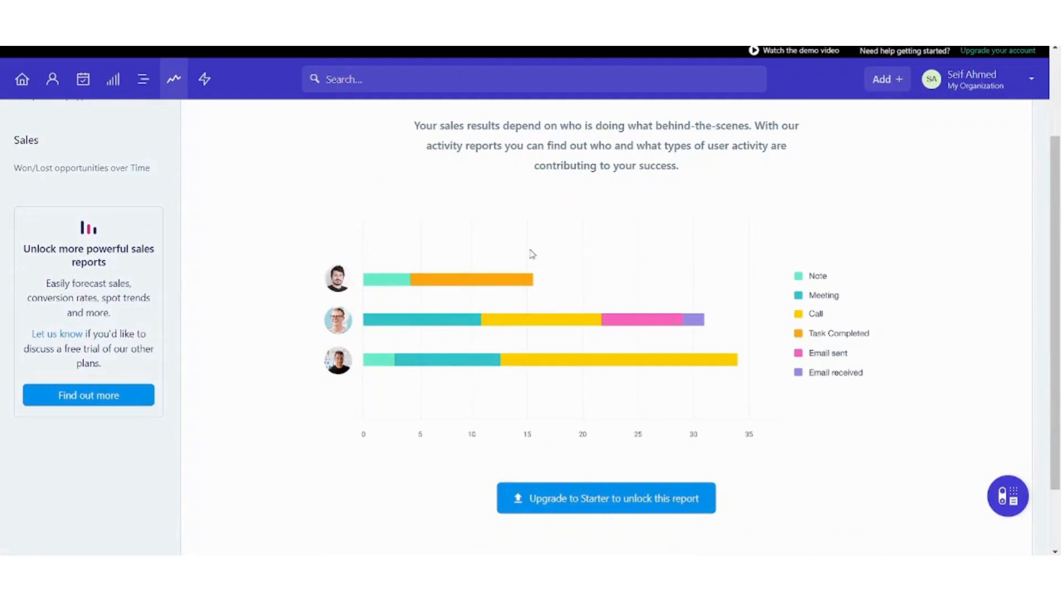
pyautogui.scroll(2, 532, 254)
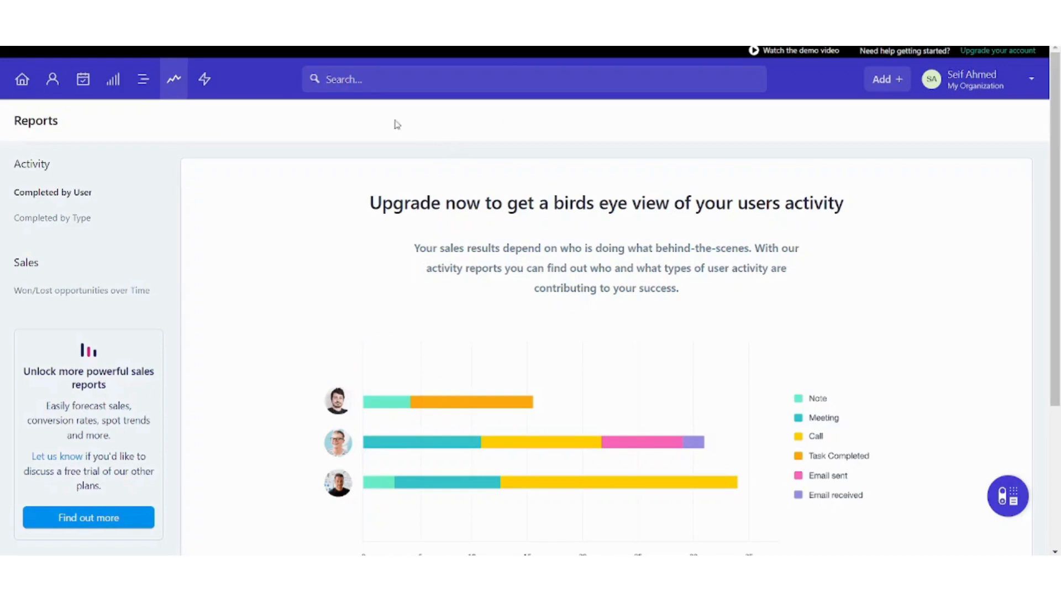
# Step: View the tasks scheduled in the November 2023 calendar
pyautogui.click(85, 82)
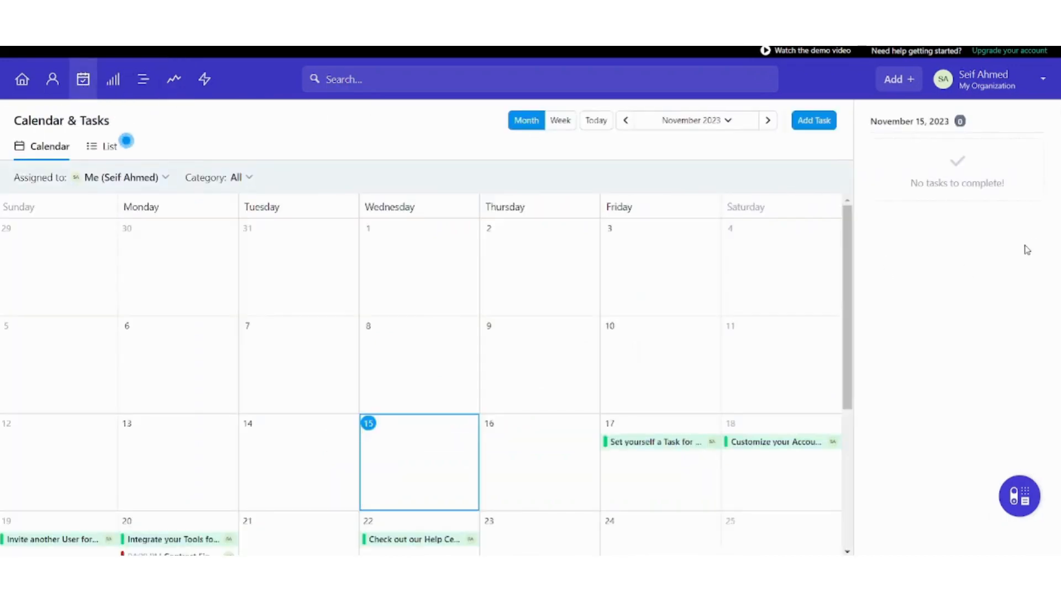
pyautogui.moveTo(845, 236); pyautogui.dragTo(851, 267)
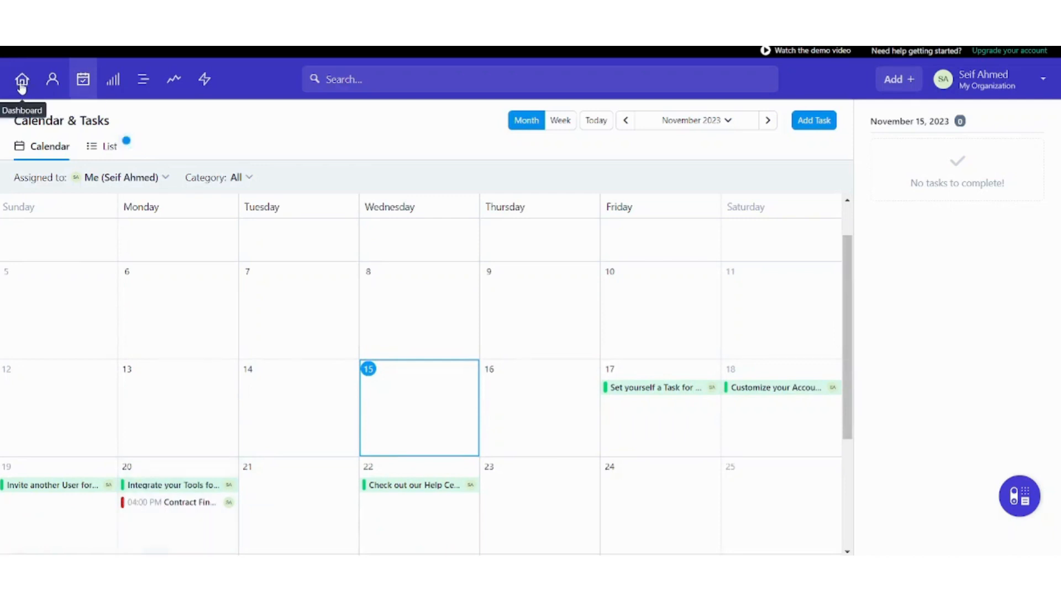
# Step: Open the "My organization" record from the contacts list and view its opportunities
pyautogui.click(53, 81)
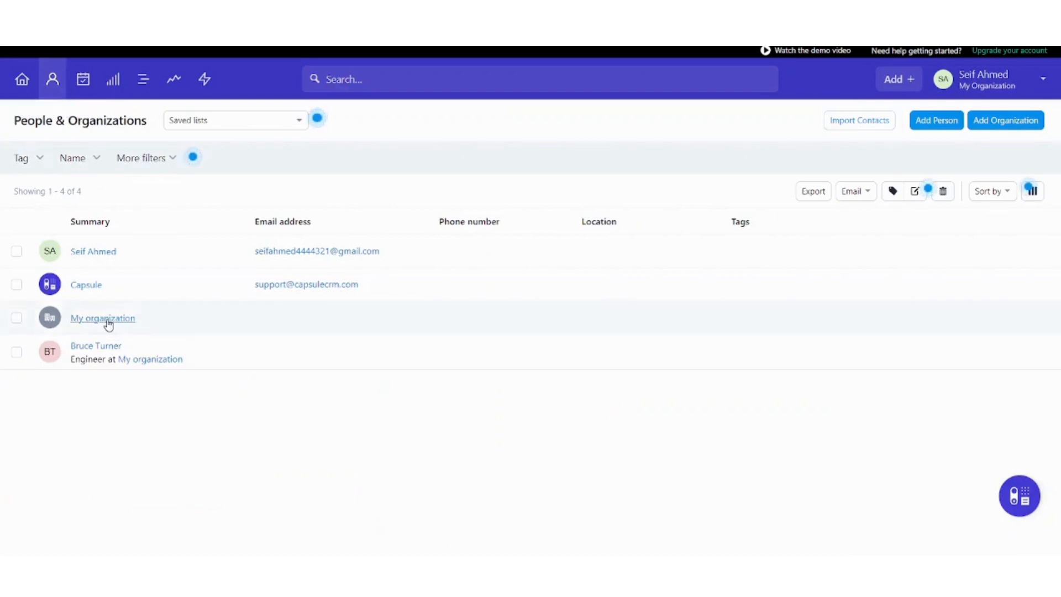
pyautogui.click(107, 318)
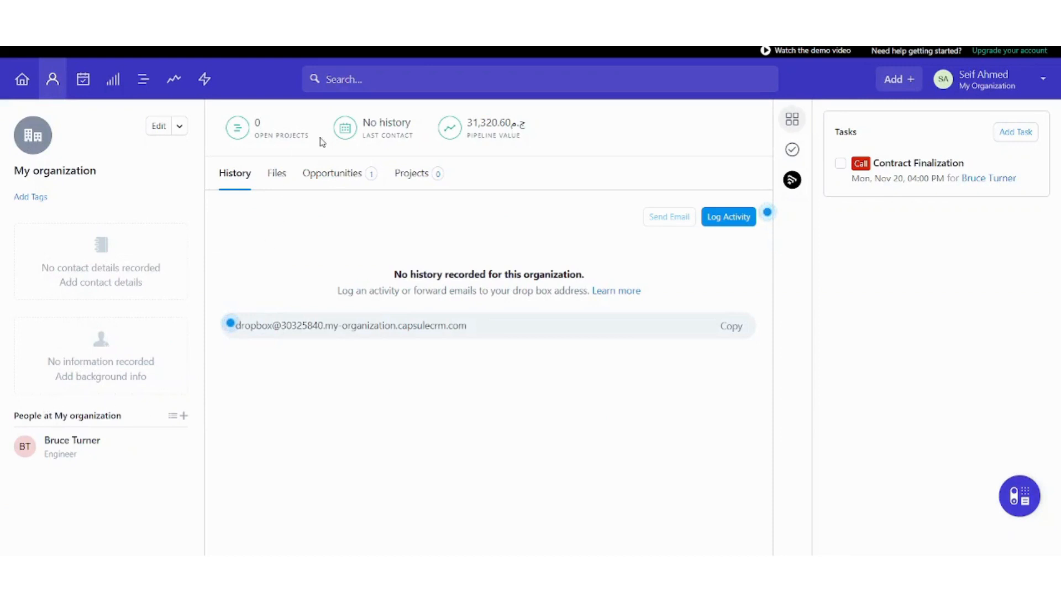
pyautogui.click(332, 173)
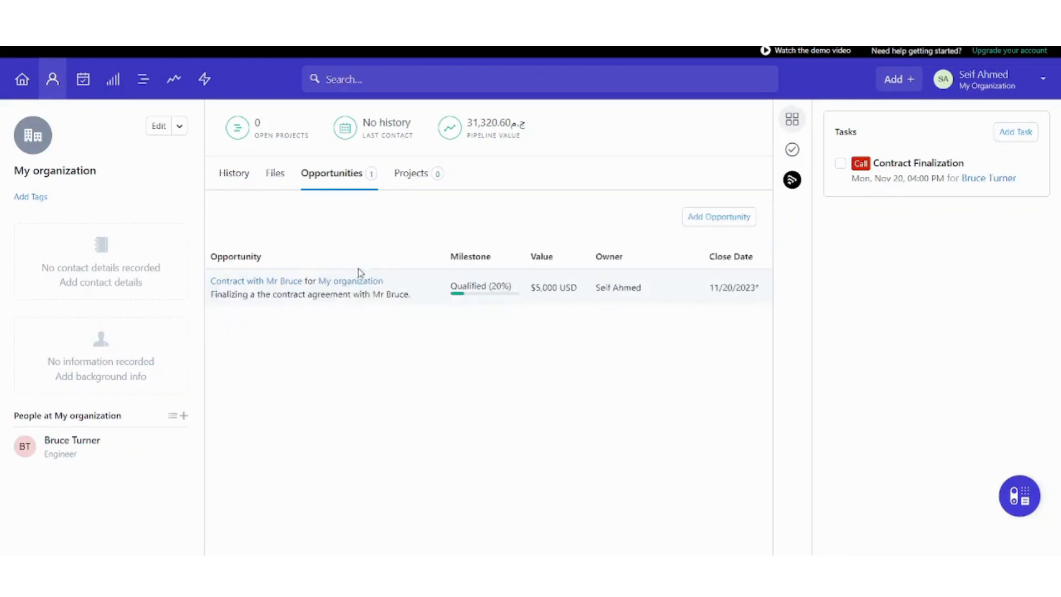